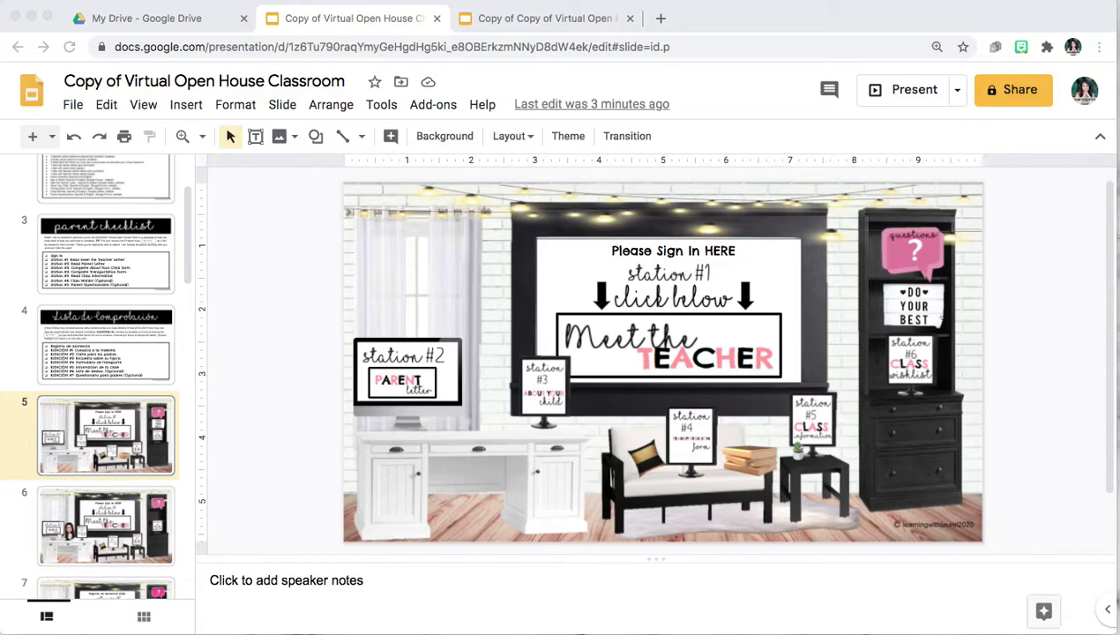
click(679, 338)
click(633, 339)
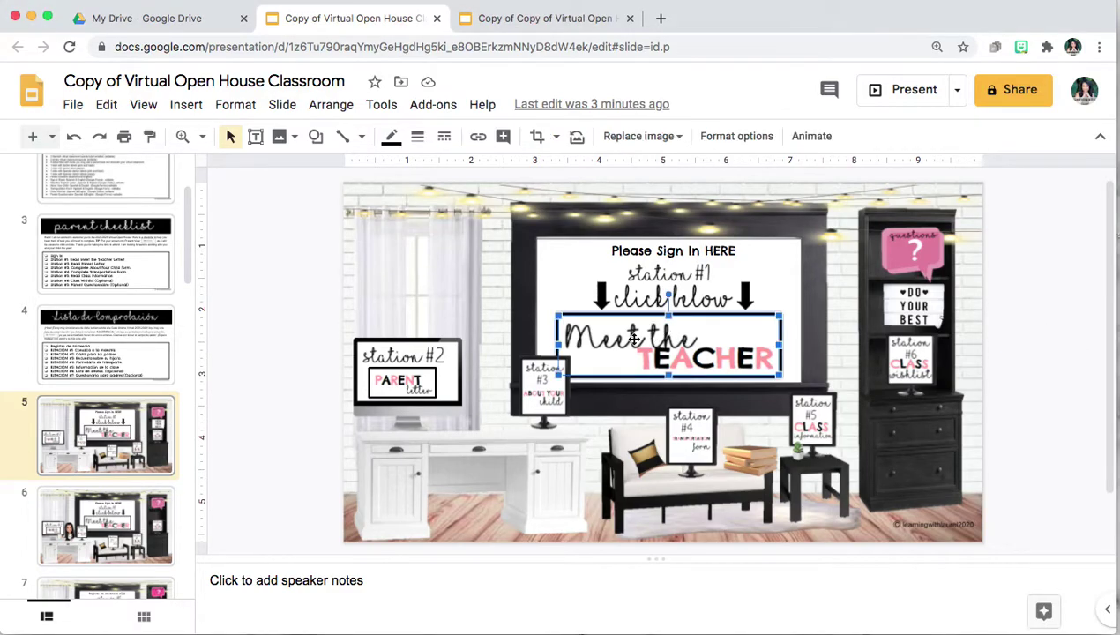
click(513, 385)
click(686, 444)
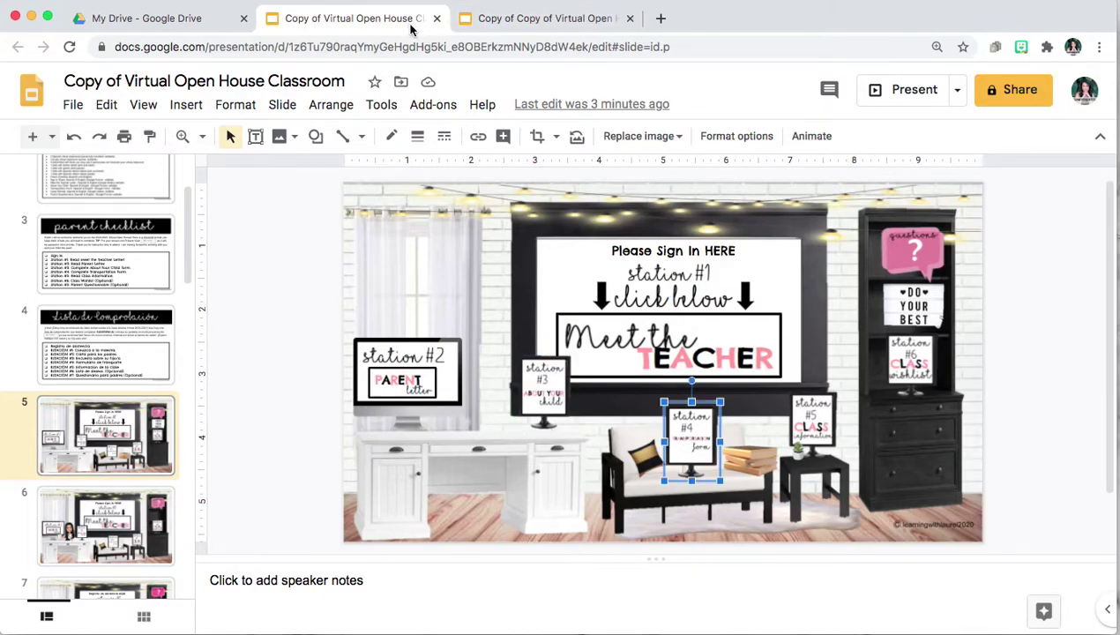
Step: Switch to Google Drive and open the "Virtual Open House - Listed on TpT - Do Not Delete" folder
click(182, 22)
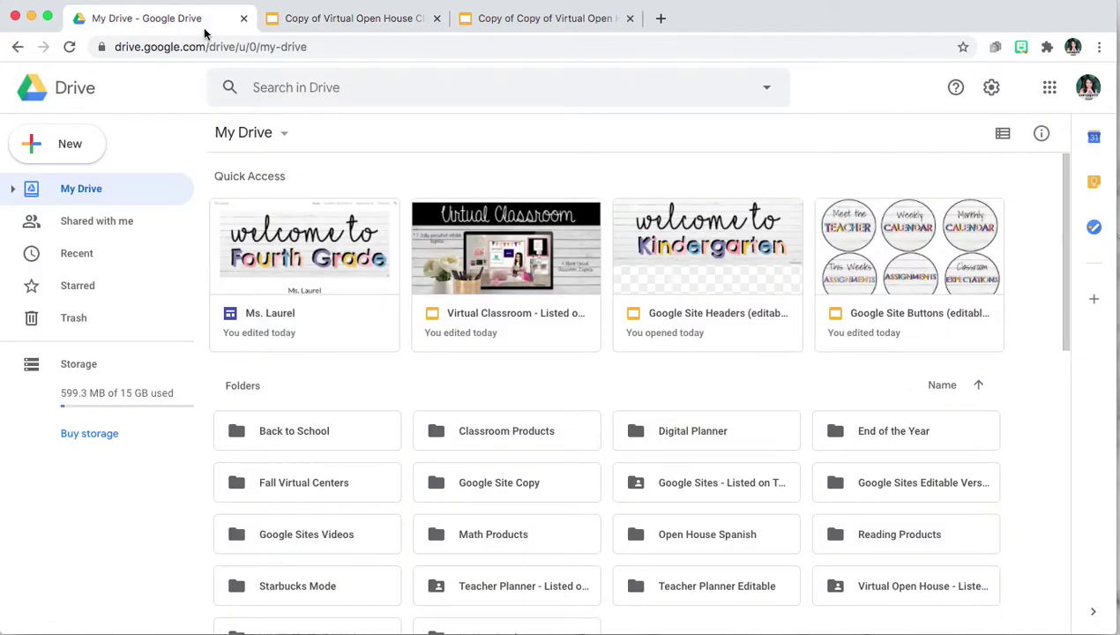
scroll(795, 412, down, 1)
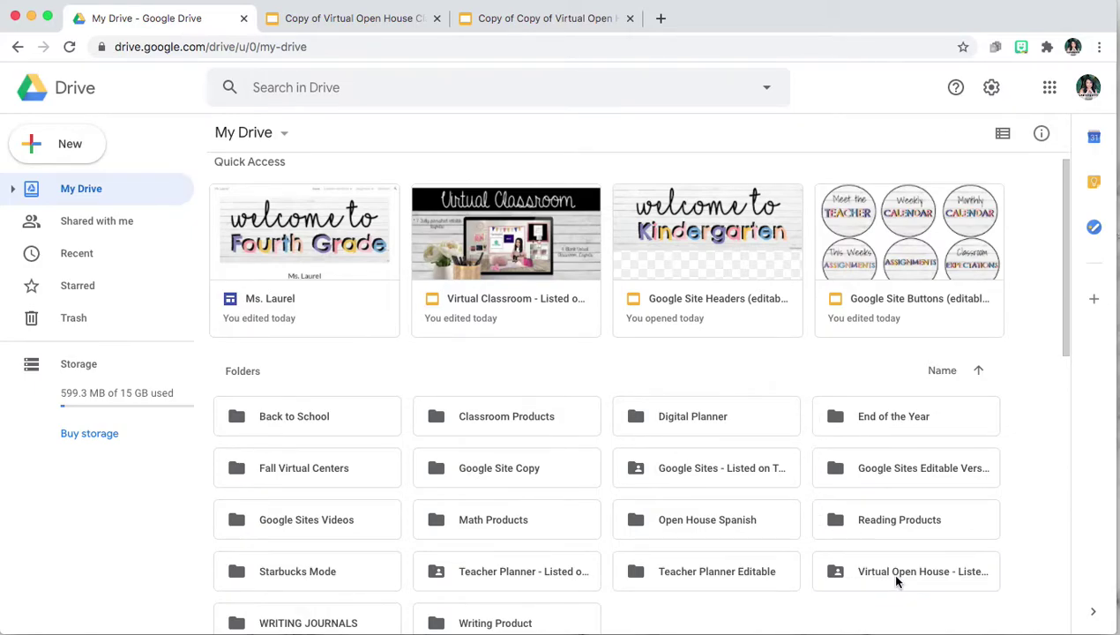
double_click(896, 580)
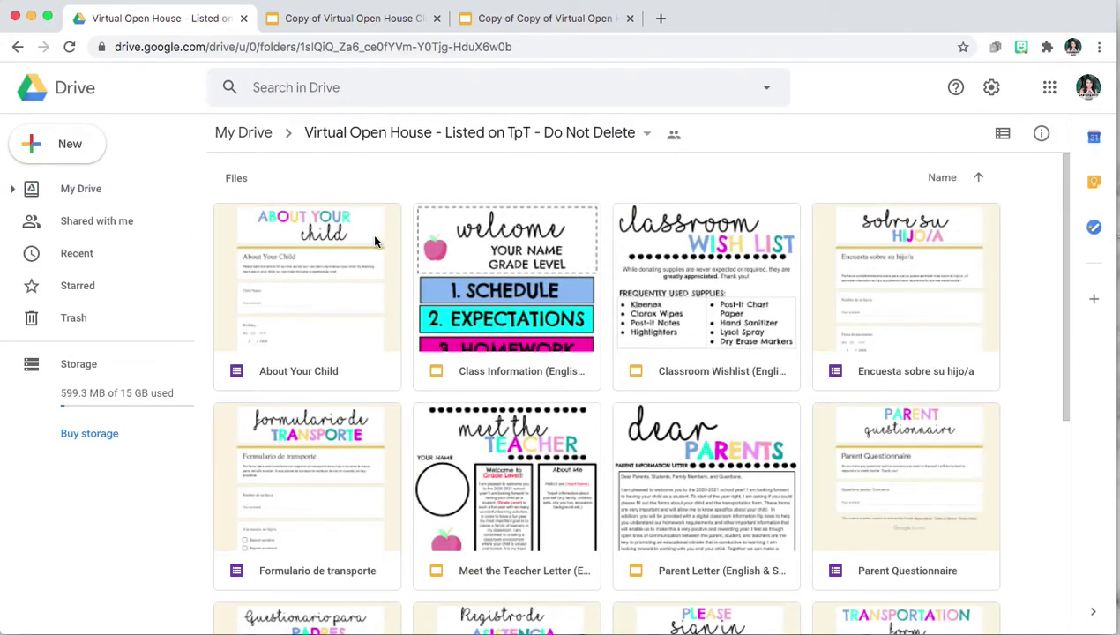
Step: Examine the folder's files, the Meet the Teacher Letter presentation and the "Meet the Teacher" image on the classroom slide
click(374, 240)
click(540, 268)
click(661, 271)
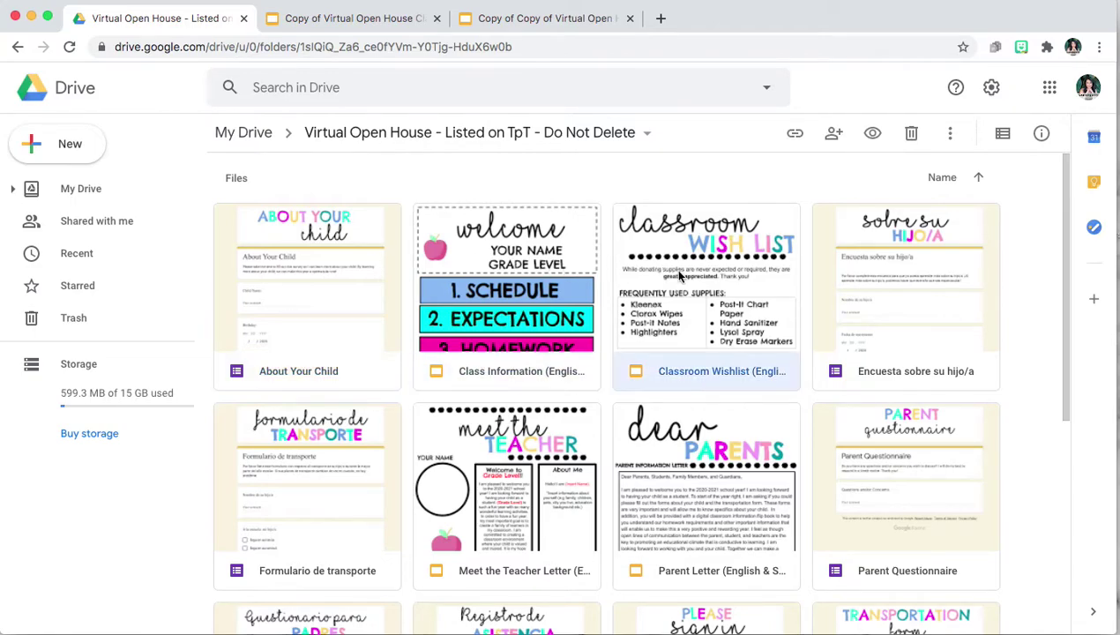
click(870, 283)
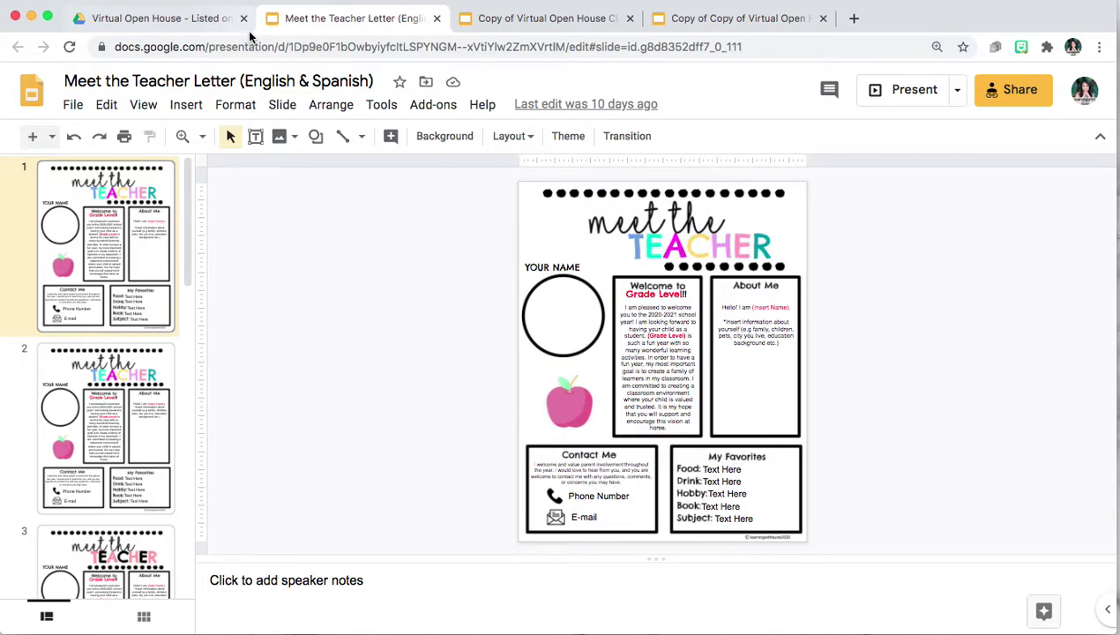
click(202, 19)
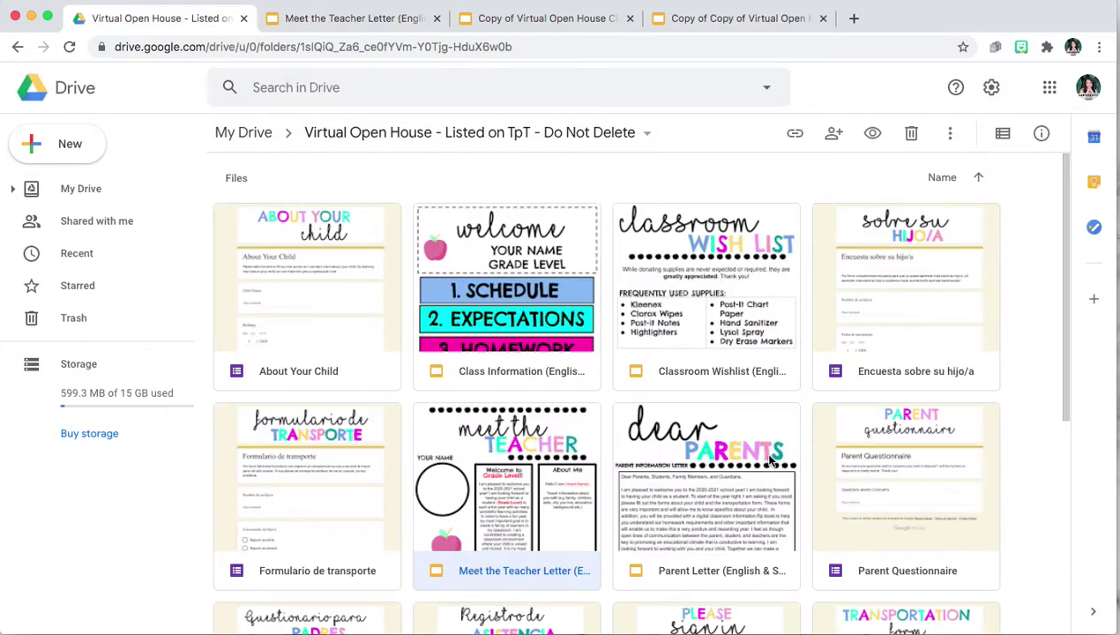
scroll(794, 485, down, 4)
scroll(818, 518, down, 1)
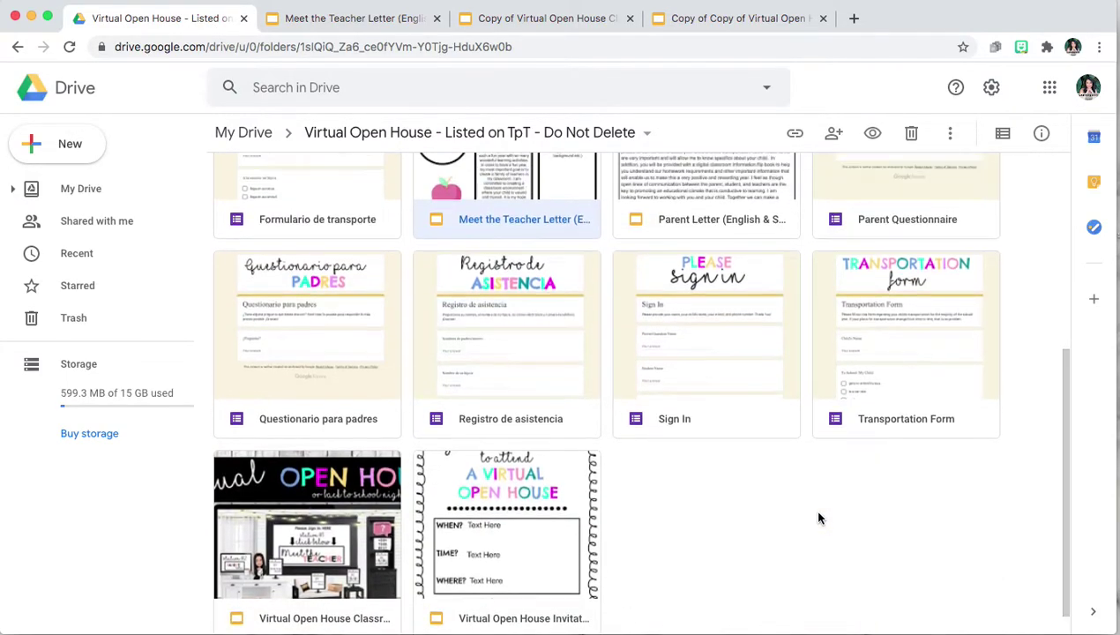
scroll(818, 517, up, 5)
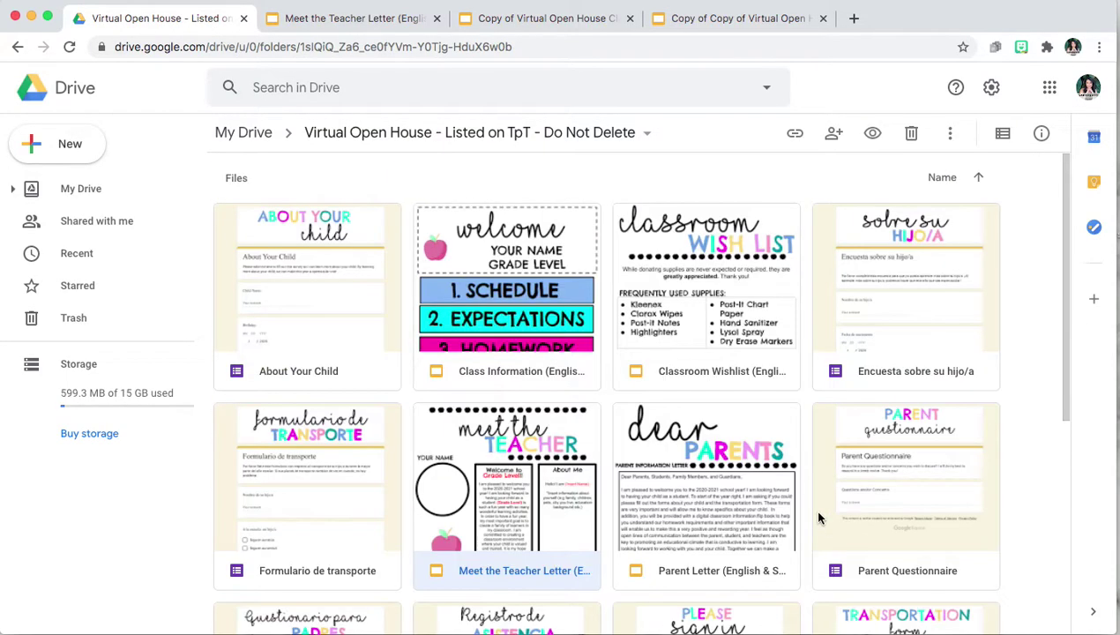
click(379, 25)
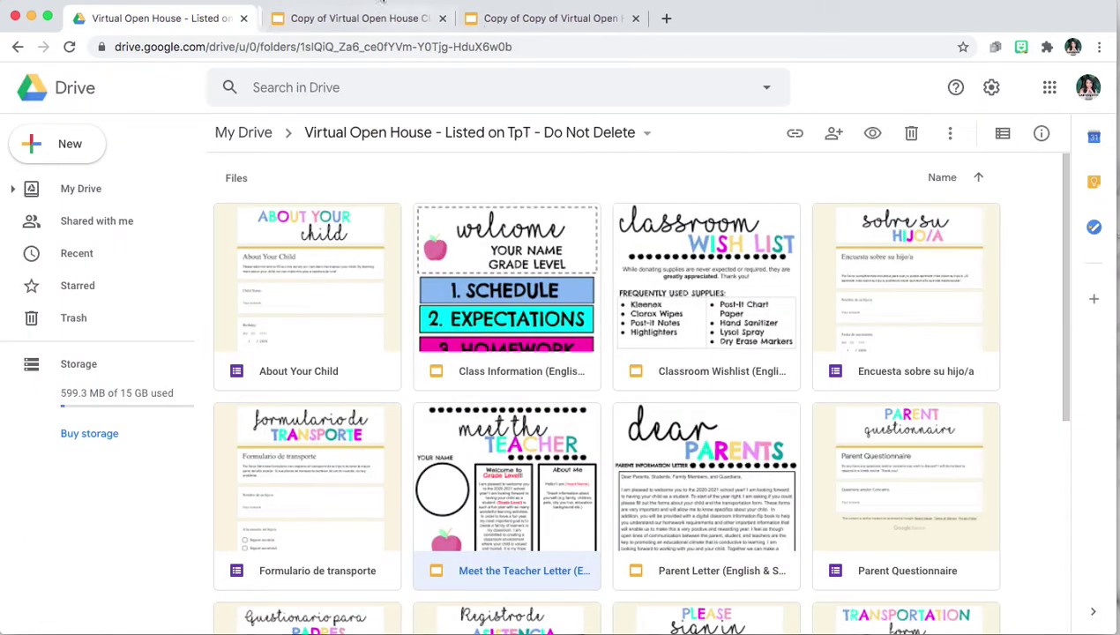
click(436, 20)
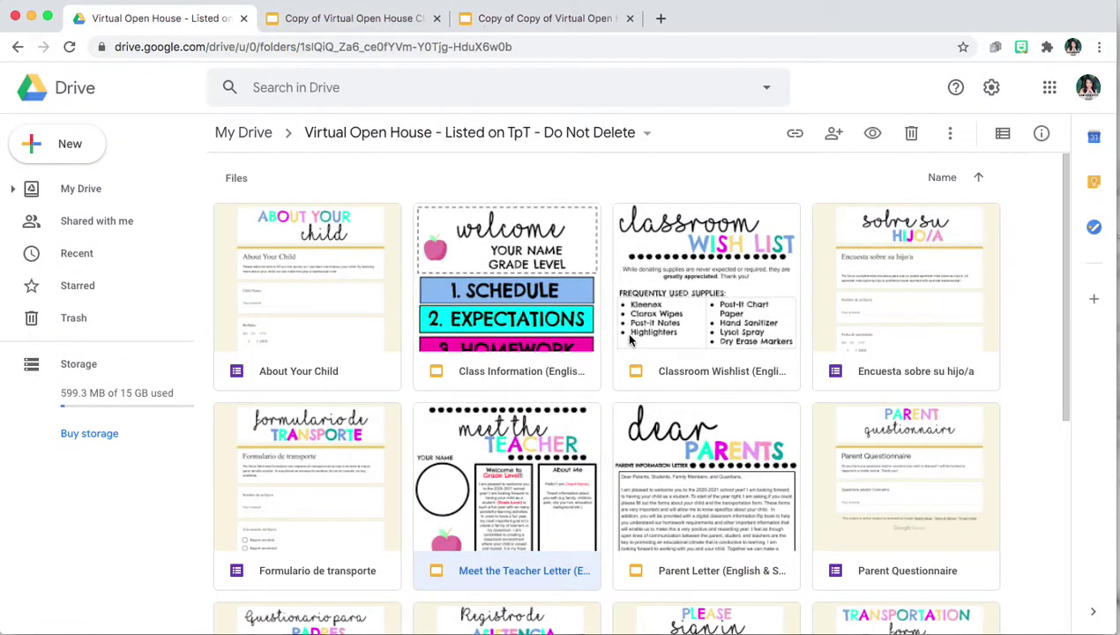
click(365, 26)
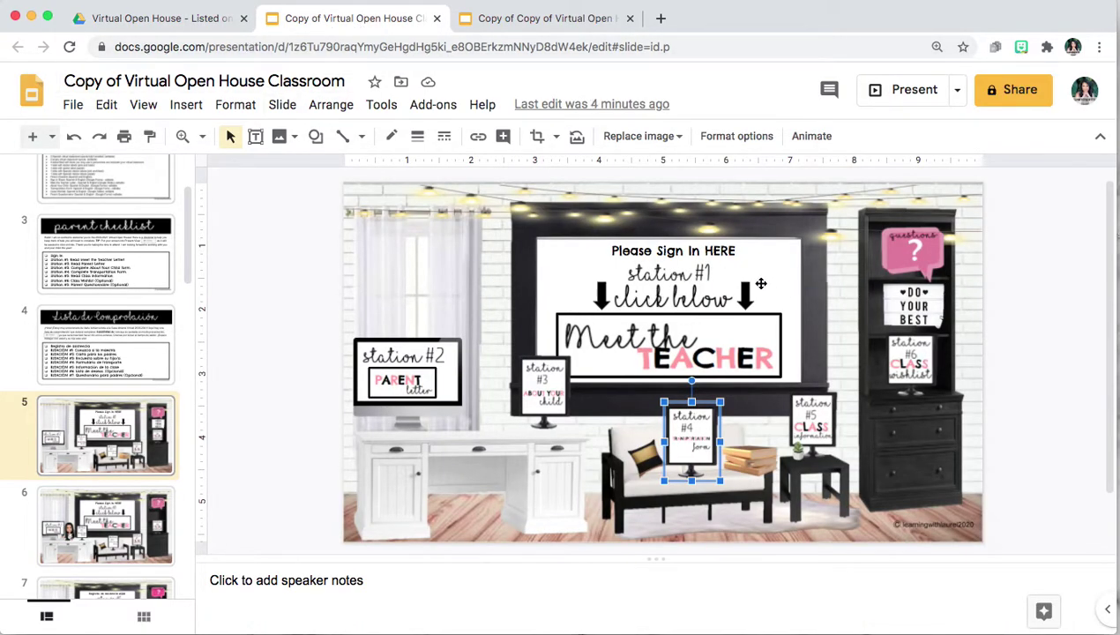
click(682, 356)
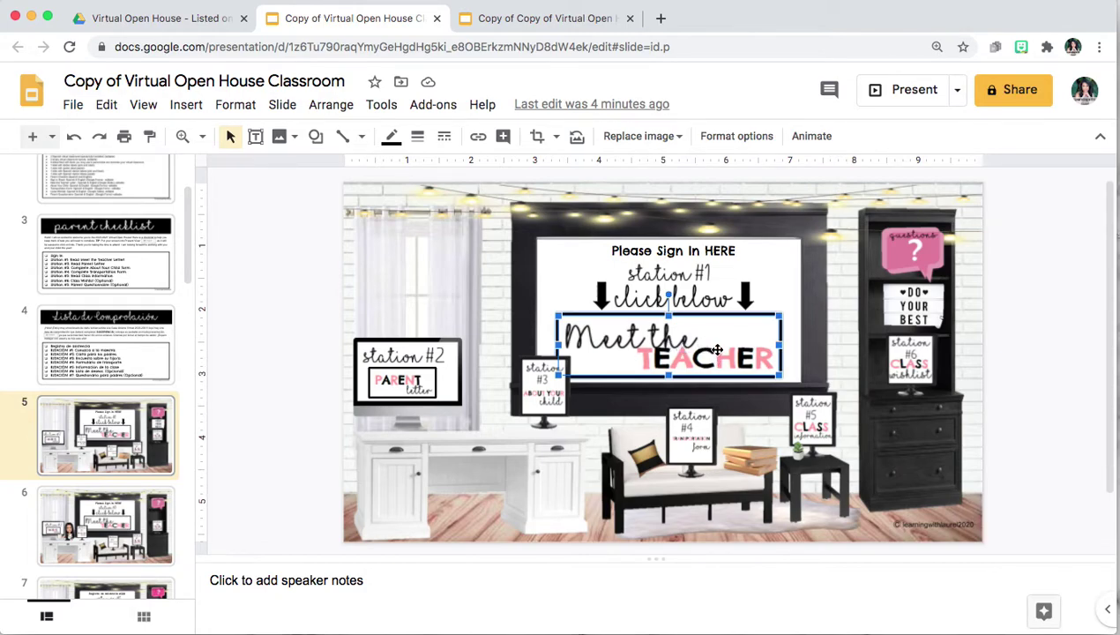
Step: Open the "Meet the Teacher Letter (English & Spanish)" presentation from the Virtual Open House folder in Google Drive
click(202, 30)
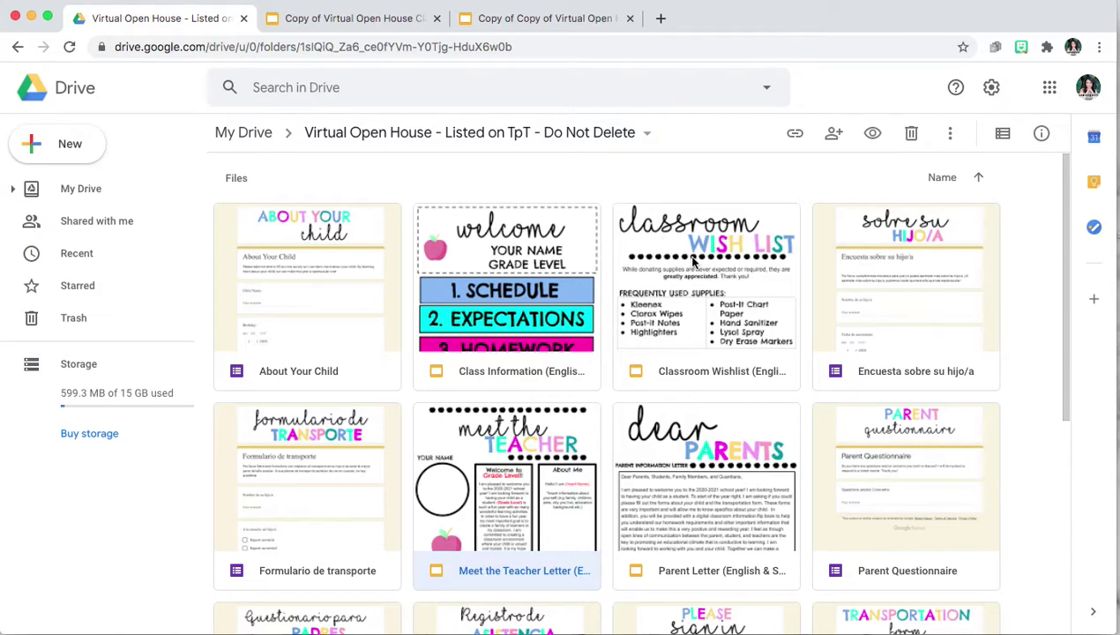
scroll(578, 458, down, 3)
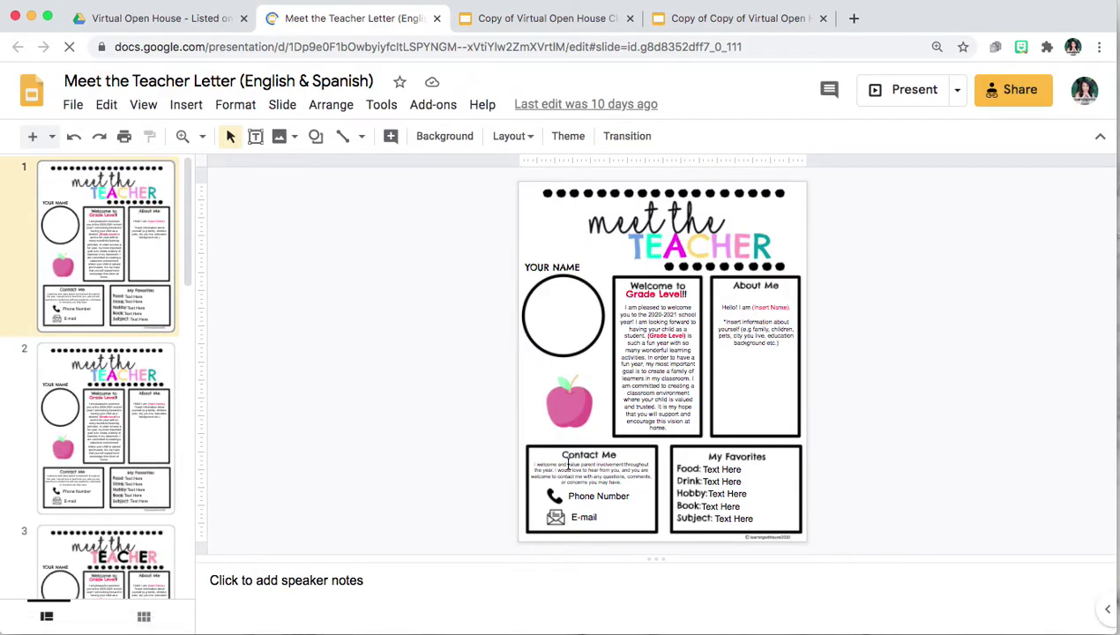
click(549, 50)
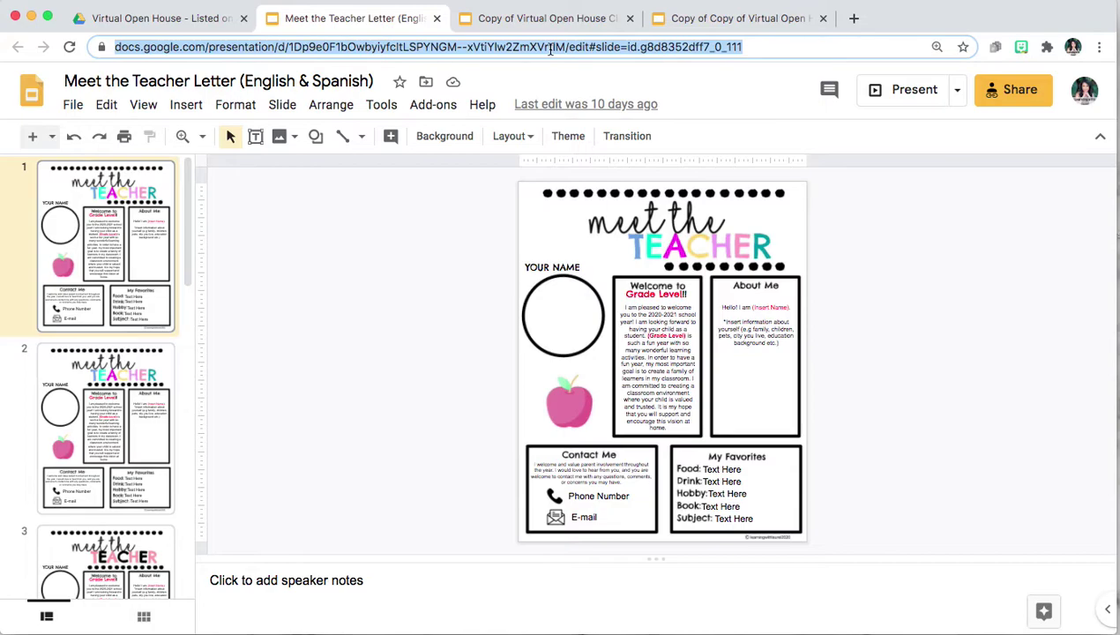
click(934, 261)
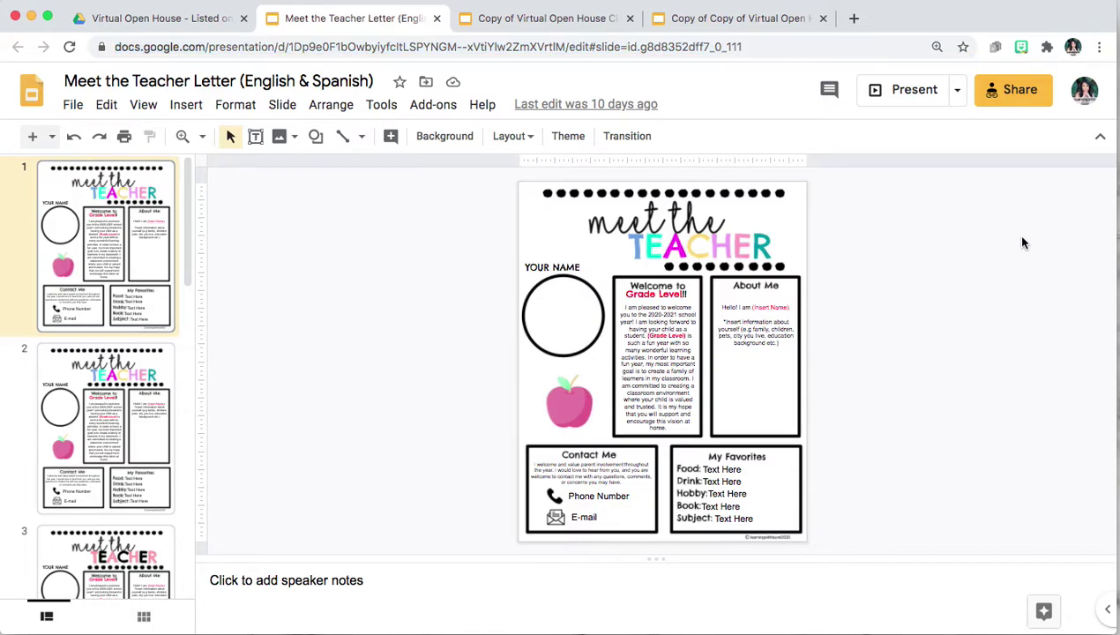
Step: Open the link-sharing settings of the Meet the Teacher Letter and copy its shareable link
click(1015, 98)
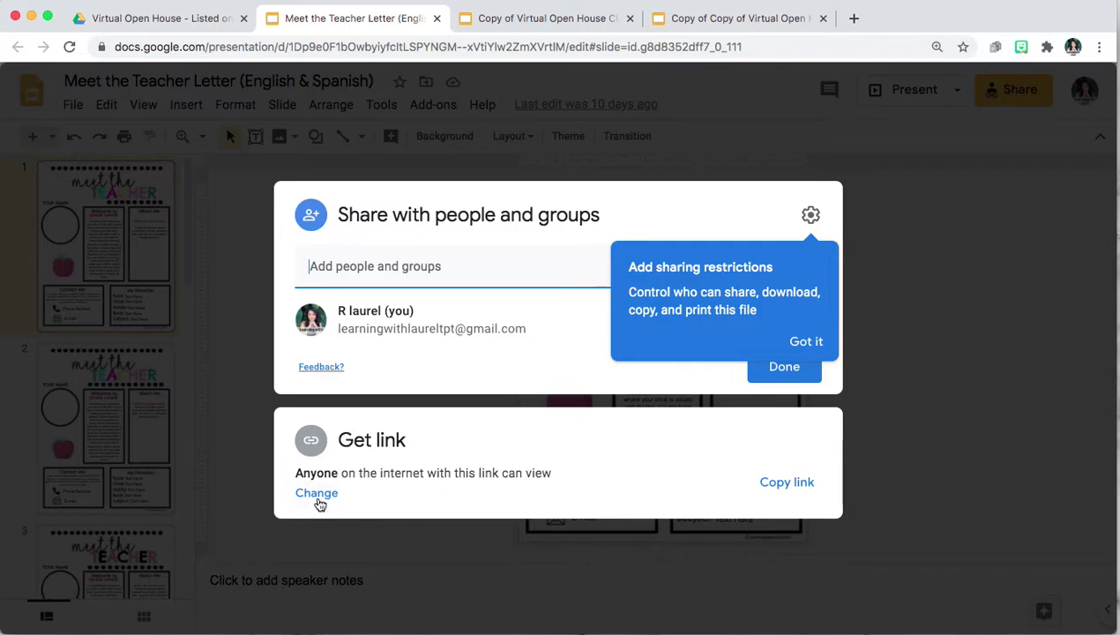
click(317, 494)
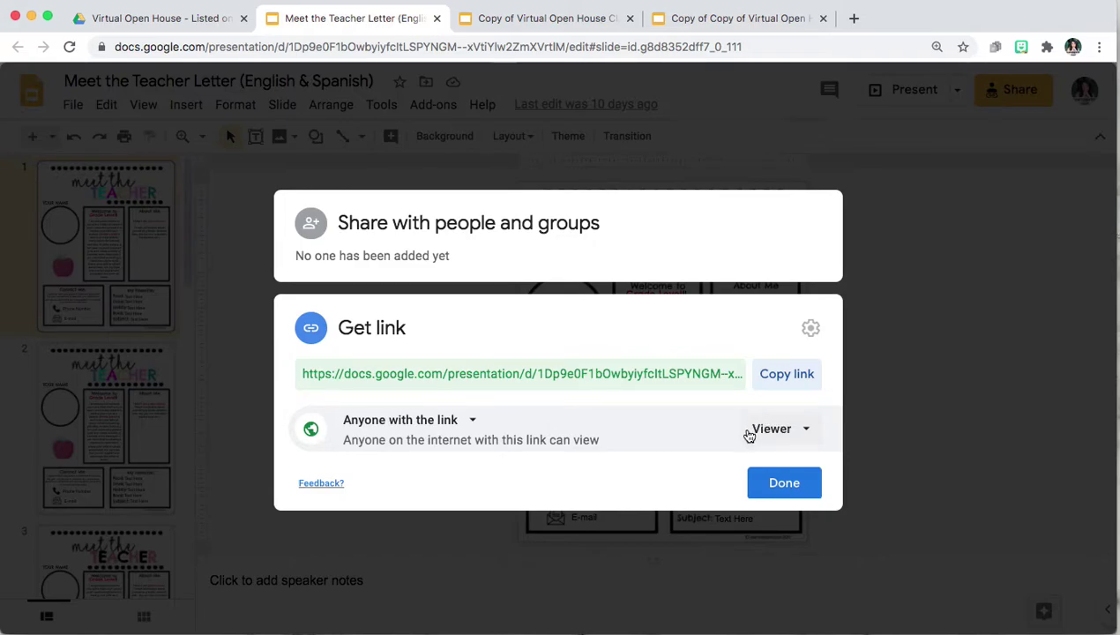
click(776, 377)
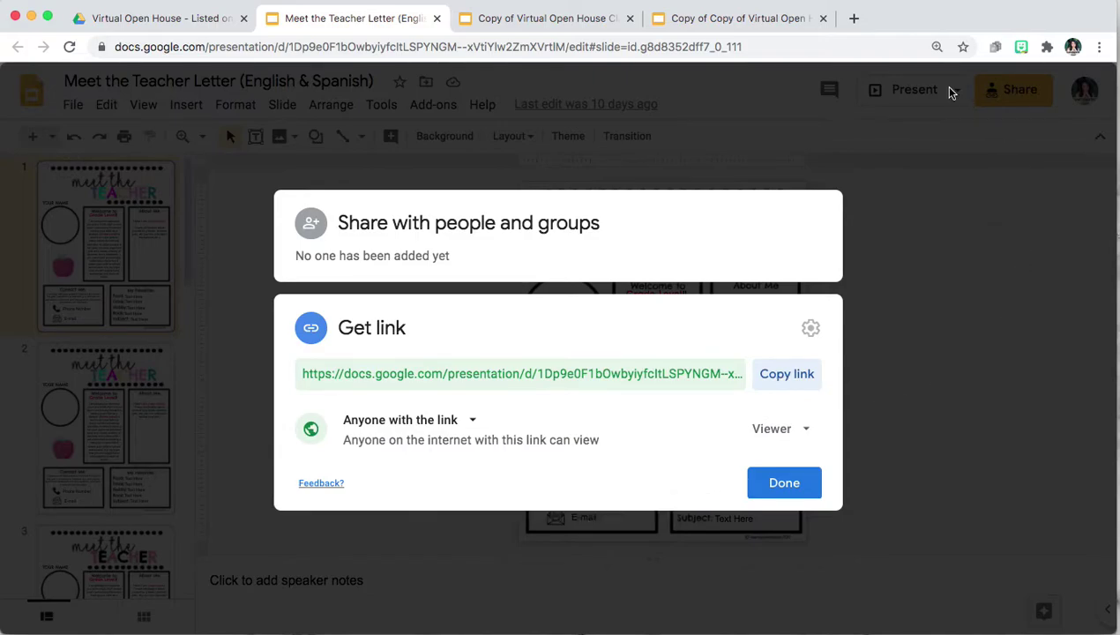
Step: In "Copy of Copy of Virtual Open House Classroom", link the "Meet the Teacher" image on the board to the copied letter link
click(701, 23)
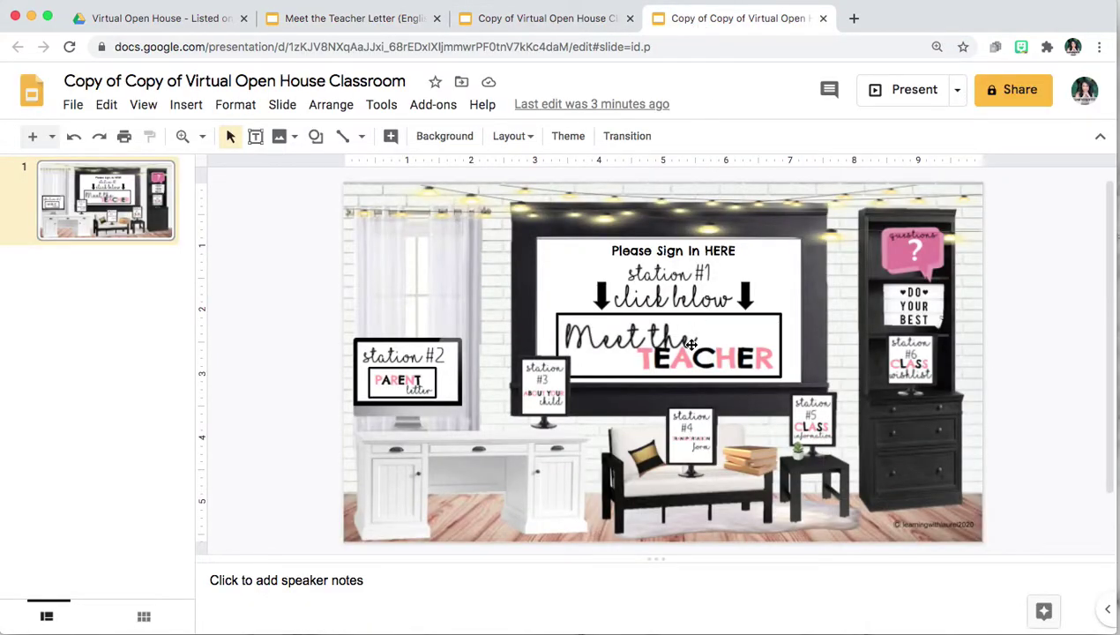
click(690, 344)
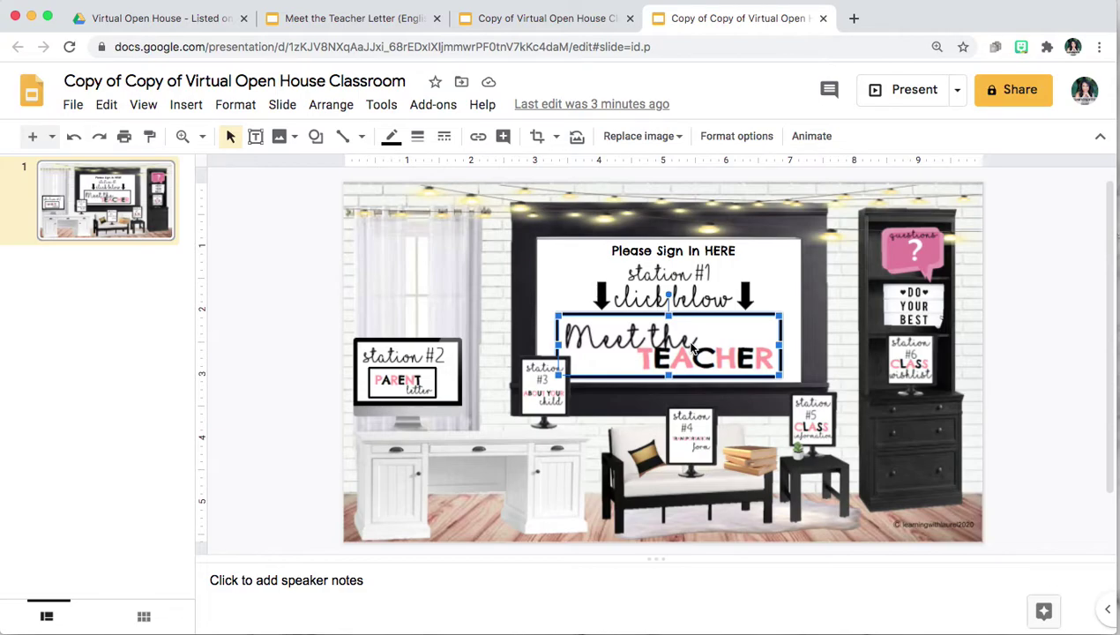
click(477, 138)
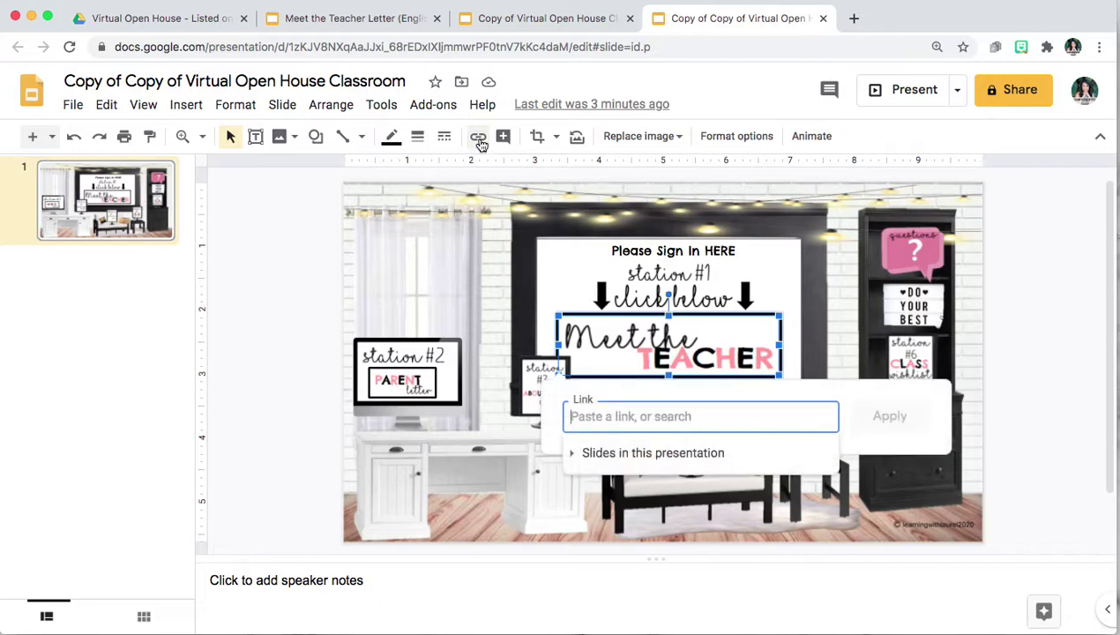
right_click(609, 416)
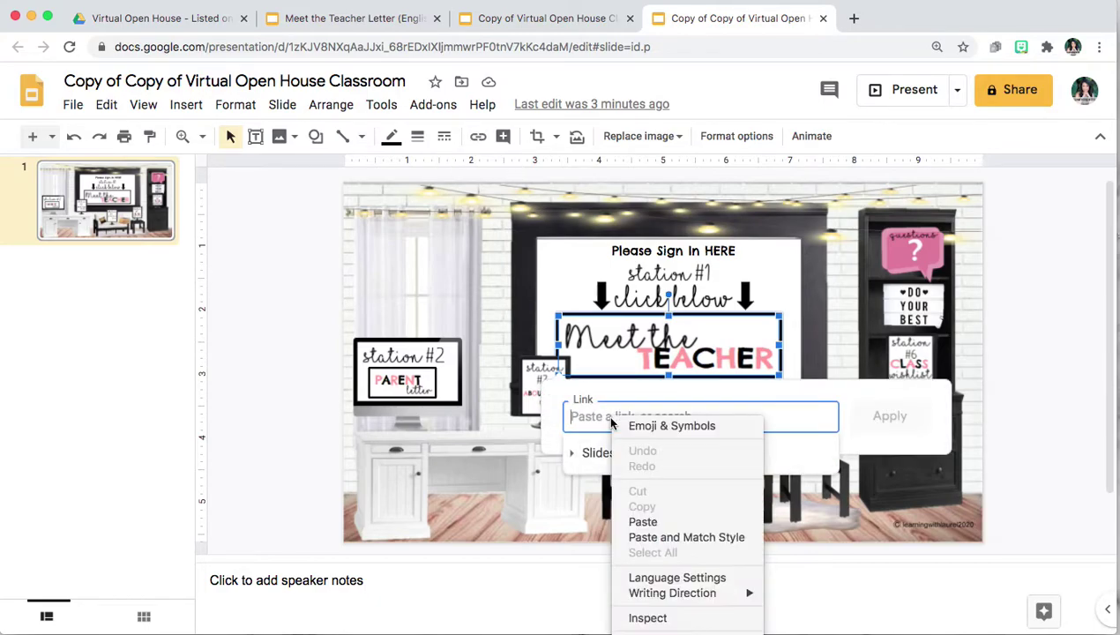
click(647, 521)
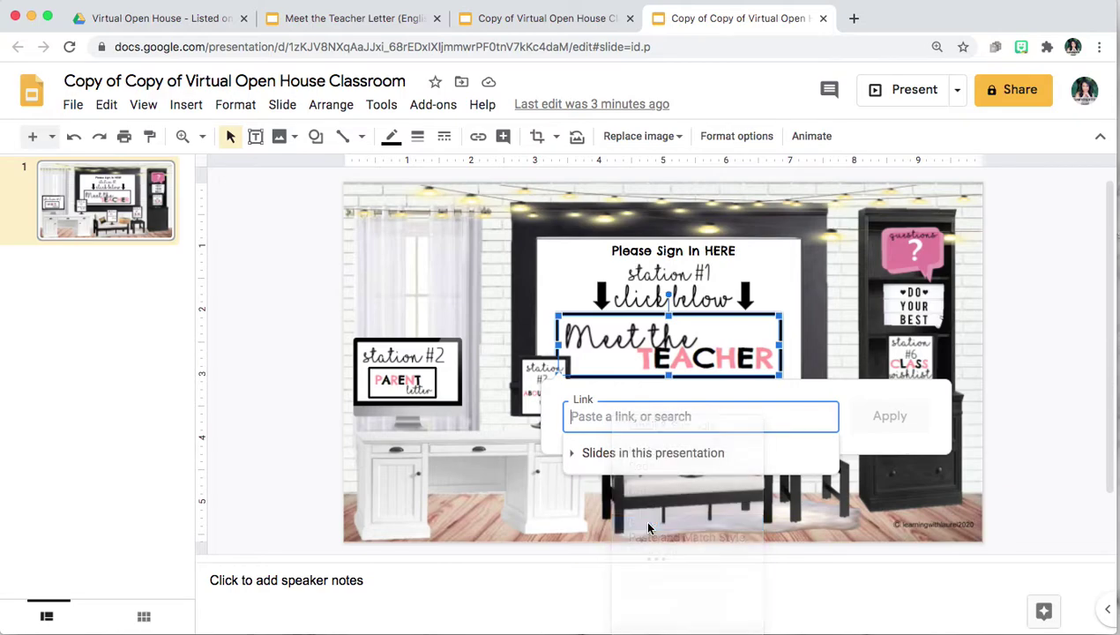
click(914, 426)
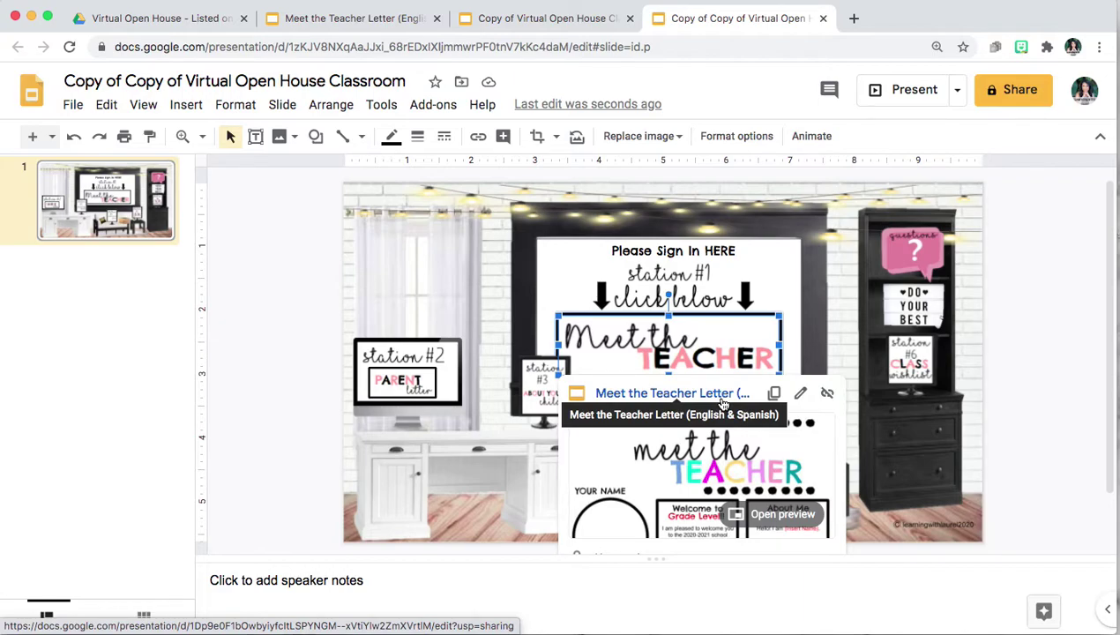
click(1006, 346)
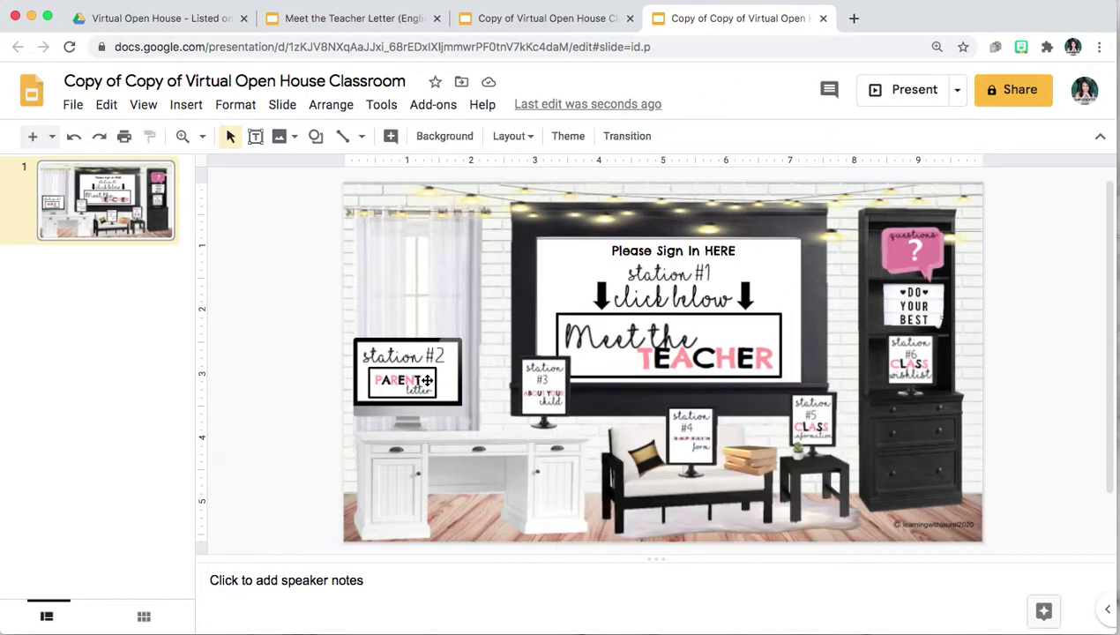
Step: Close the Meet the Teacher Letter and open the "About Your Child" form from the Virtual Open House folder in Google Drive
click(553, 392)
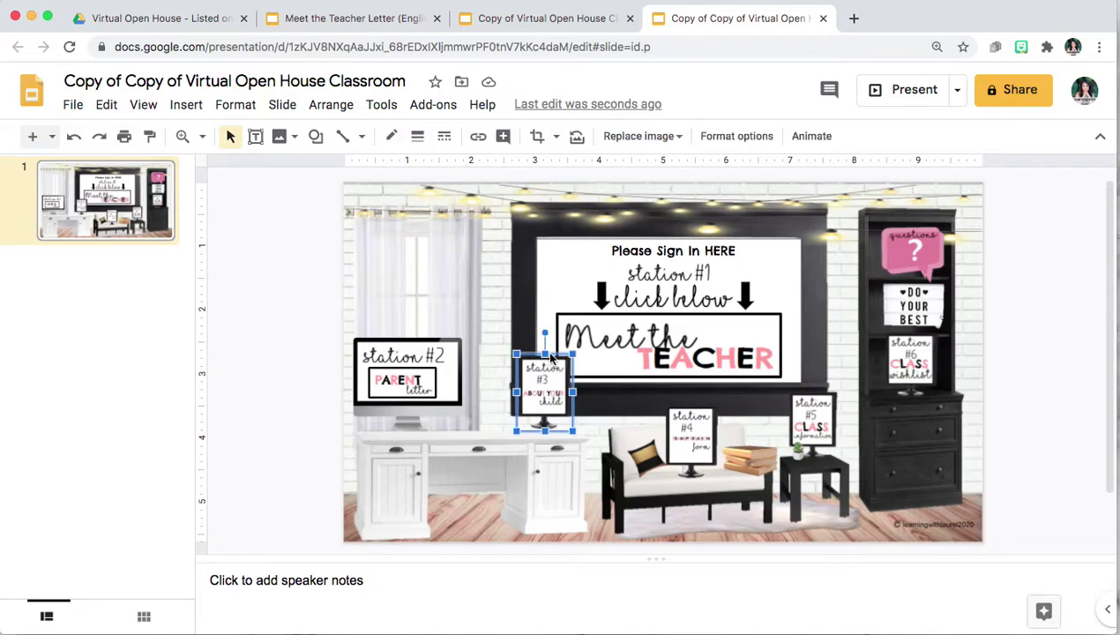
click(586, 29)
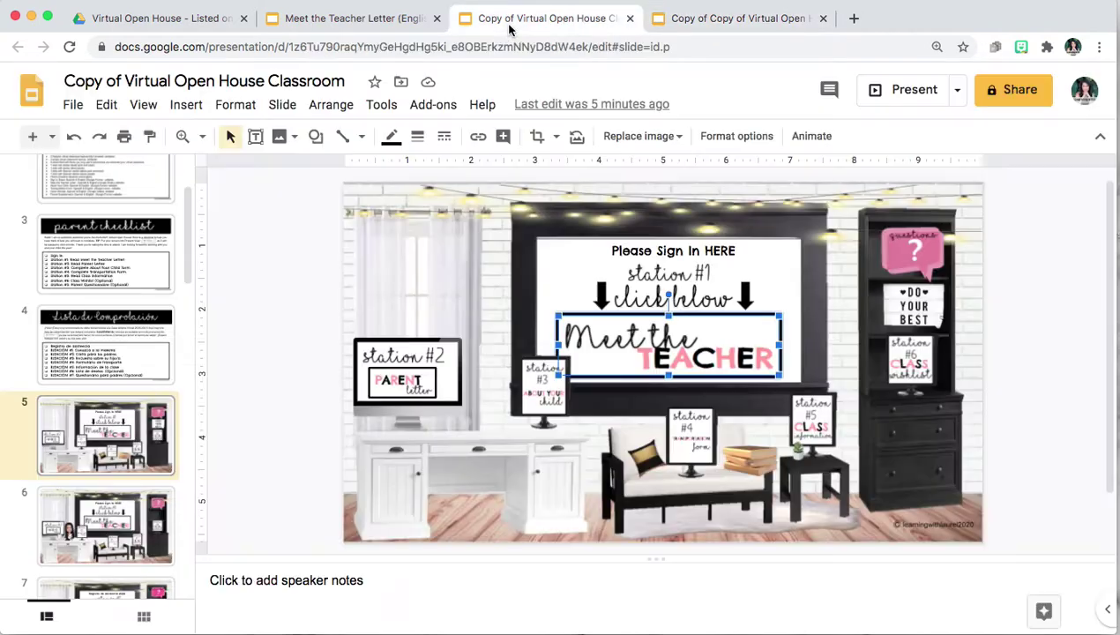
click(398, 32)
click(436, 18)
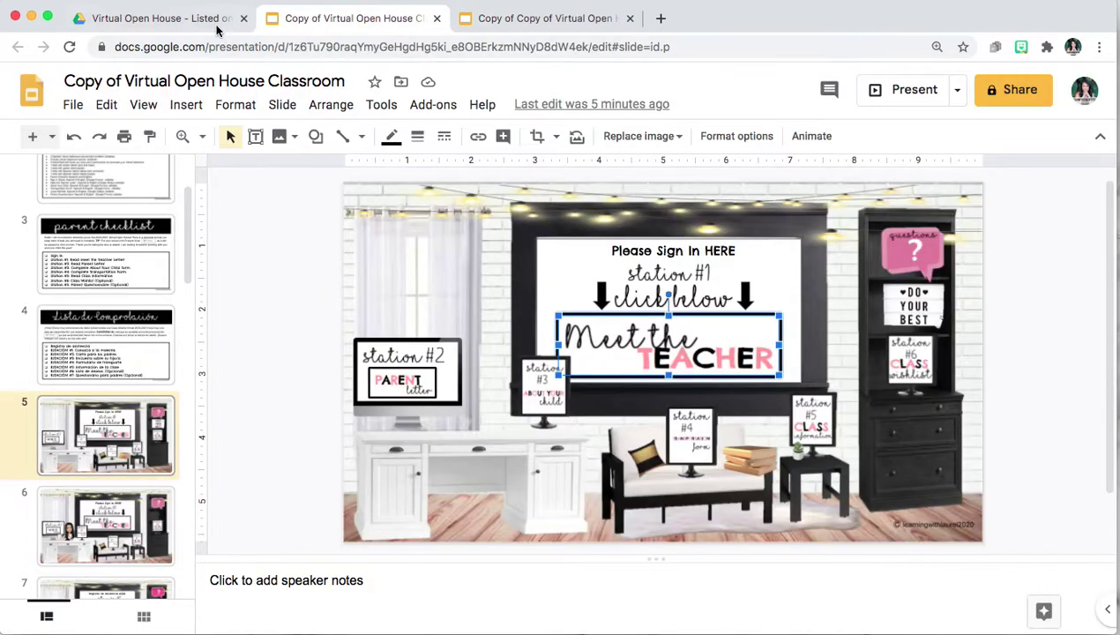
click(213, 22)
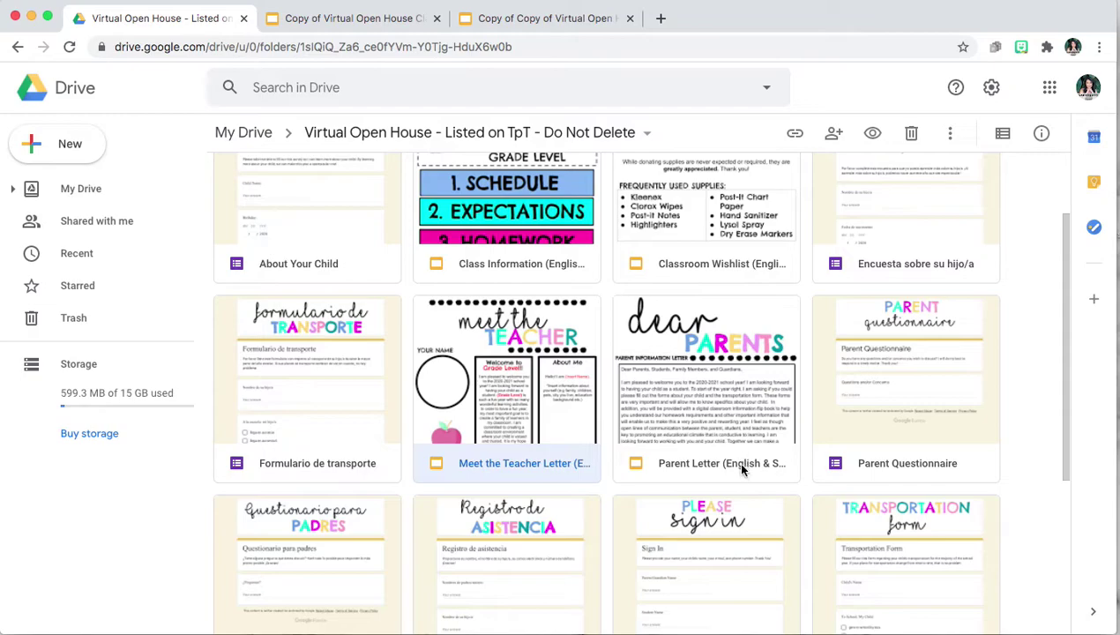
scroll(739, 469, up, 3)
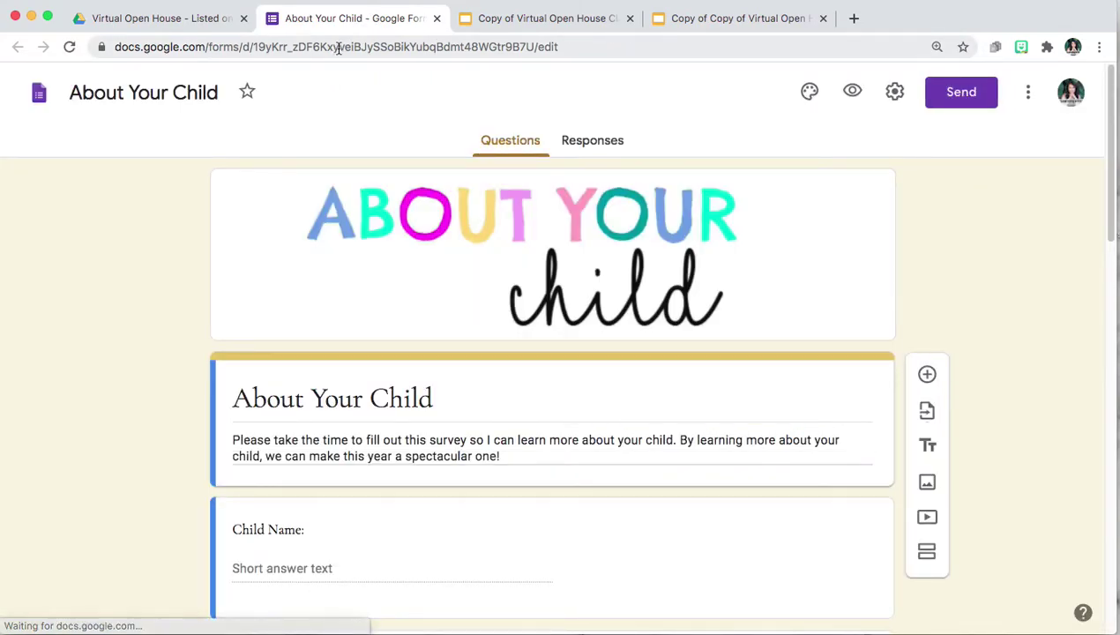
click(338, 49)
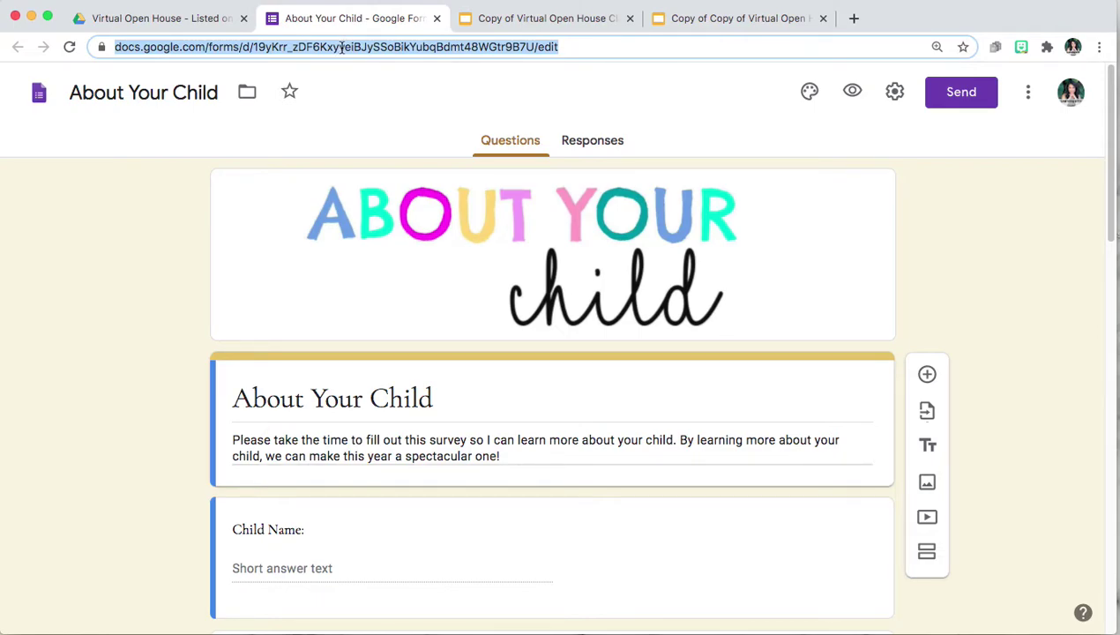
click(914, 138)
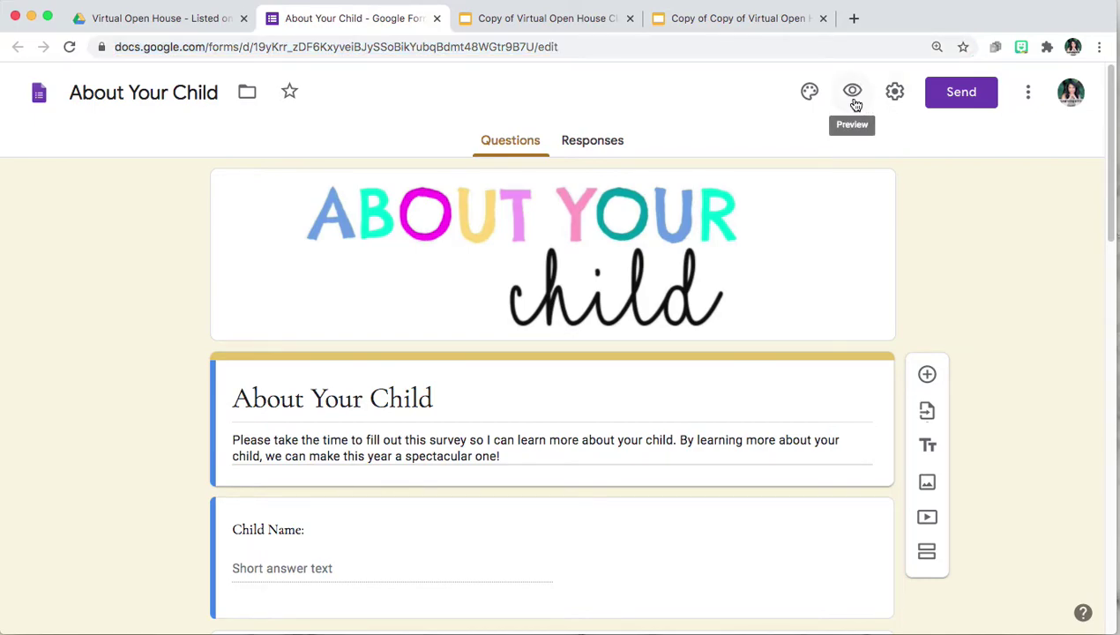
Step: Preview the "About Your Child" form and copy the web address of its respondent view
click(852, 94)
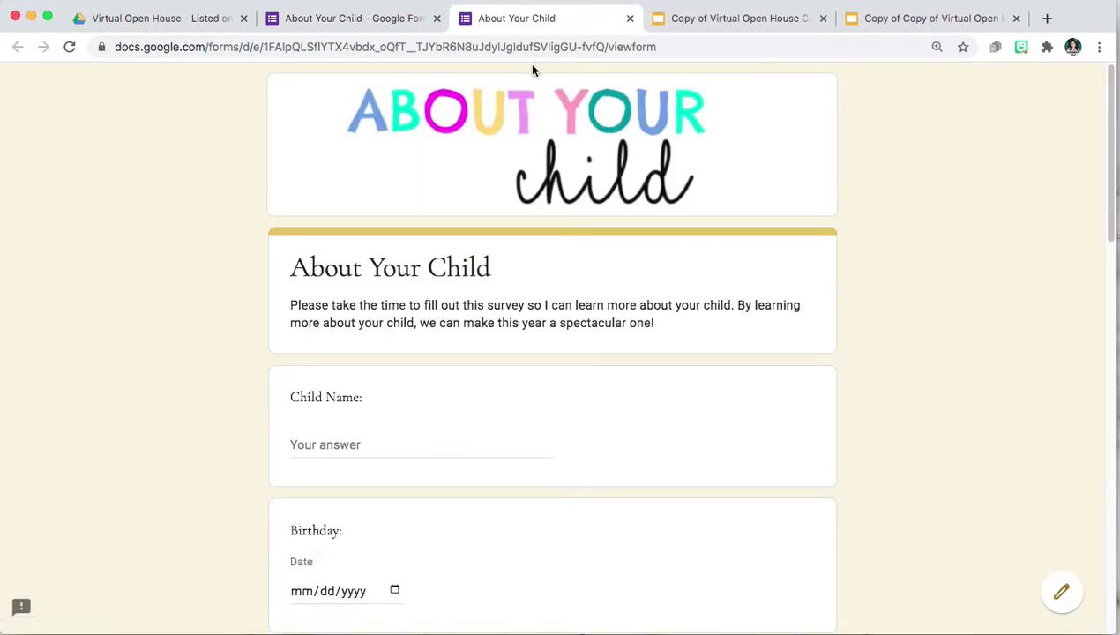
click(375, 50)
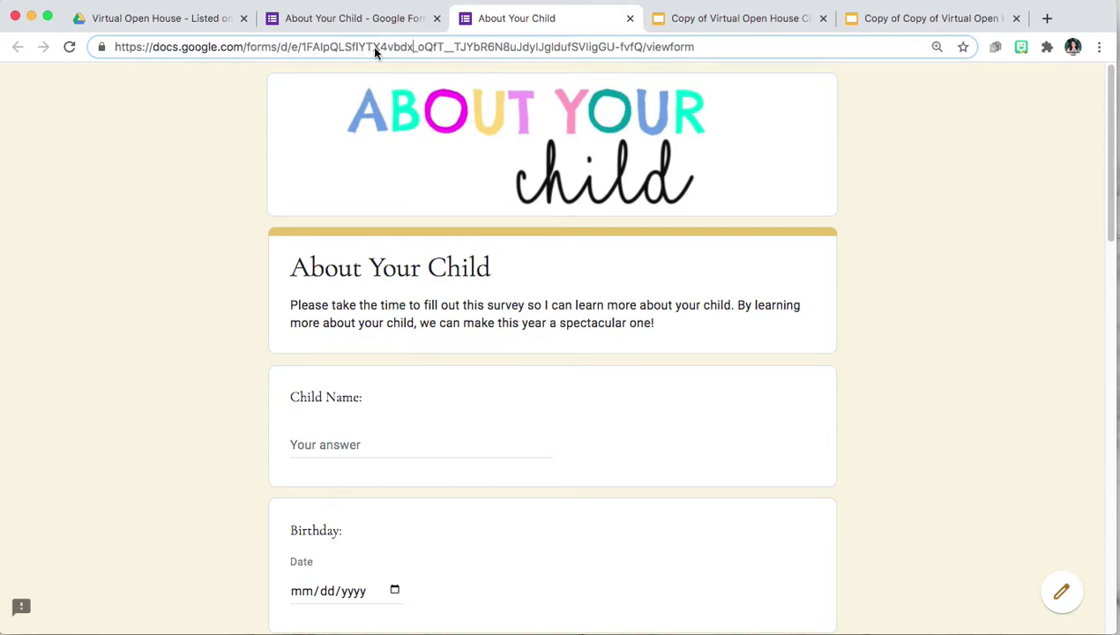
triple_click(374, 48)
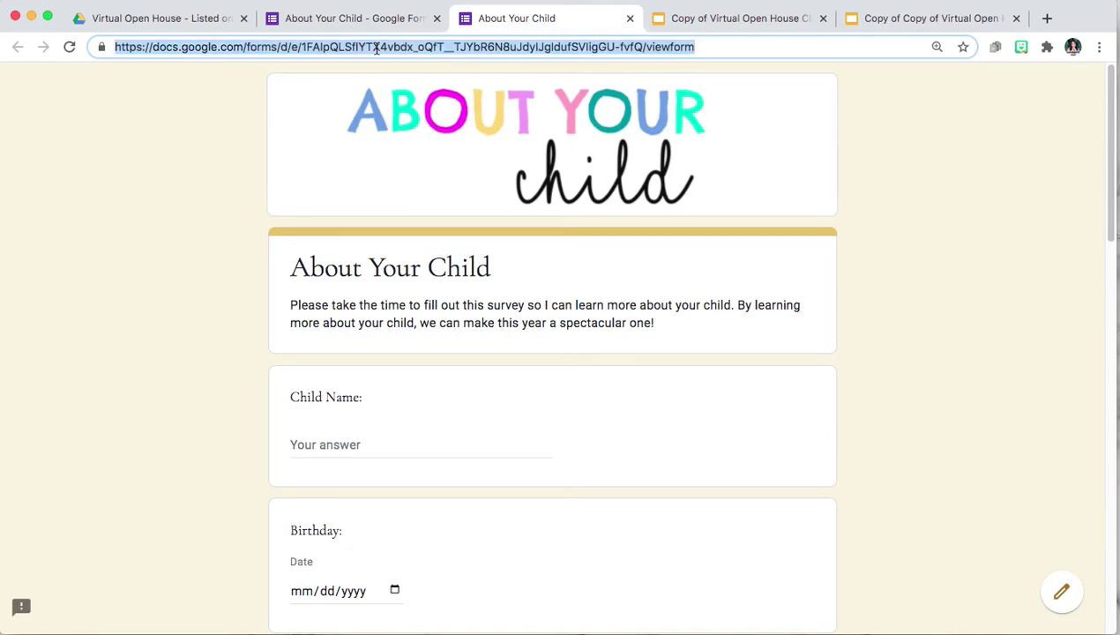
right_click(375, 50)
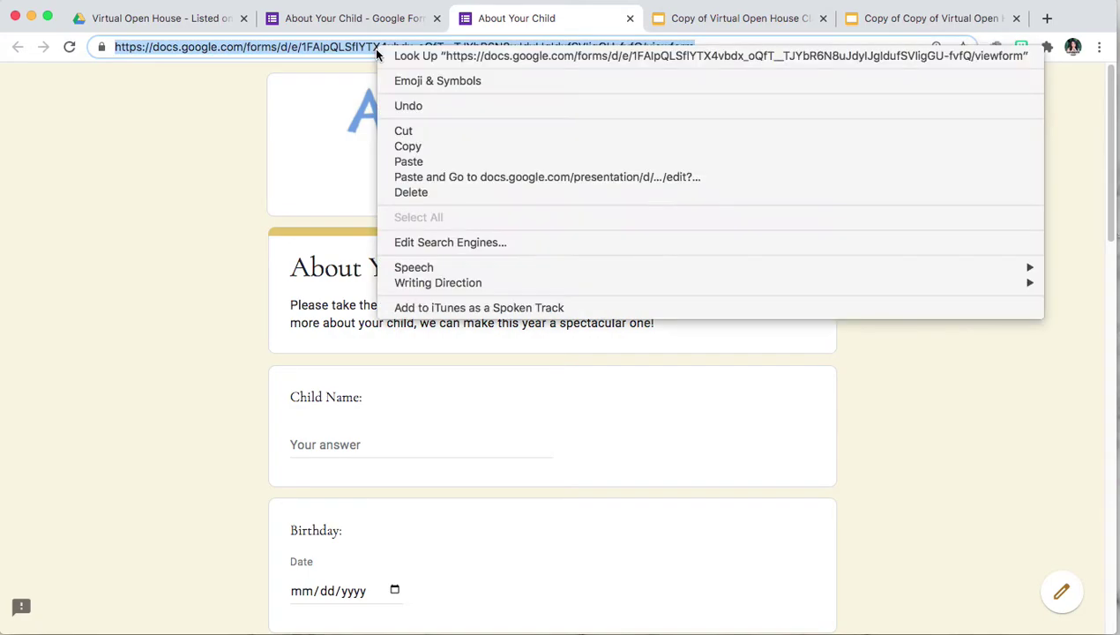
click(421, 153)
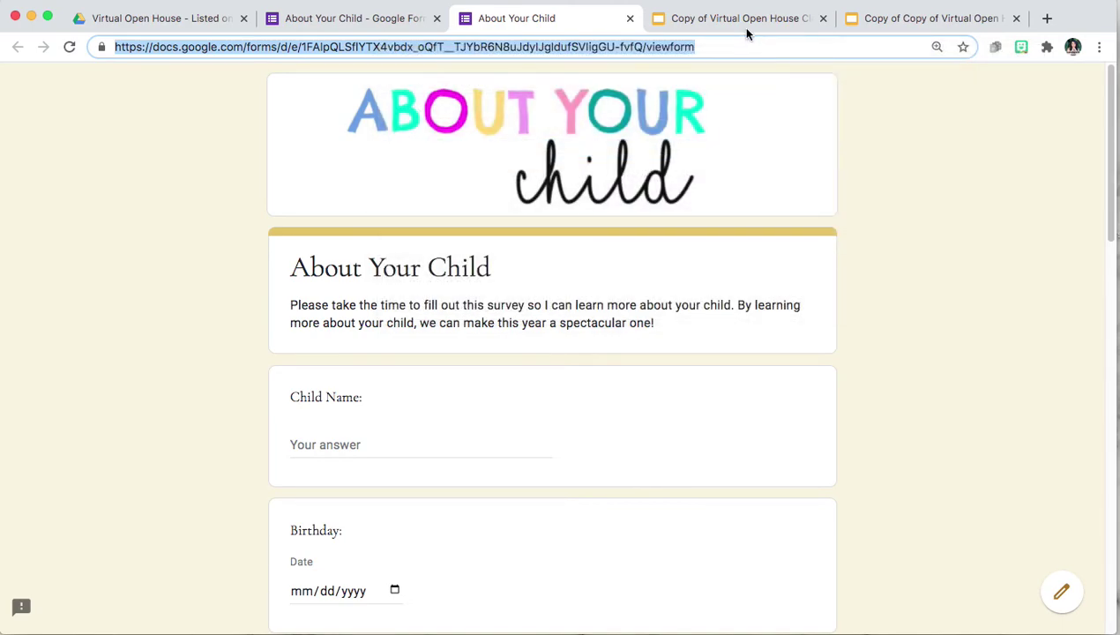
Step: In "Copy of Copy of Virtual Open House Classroom", link the station #3 "About Your Child" sign to the copied form address
click(855, 23)
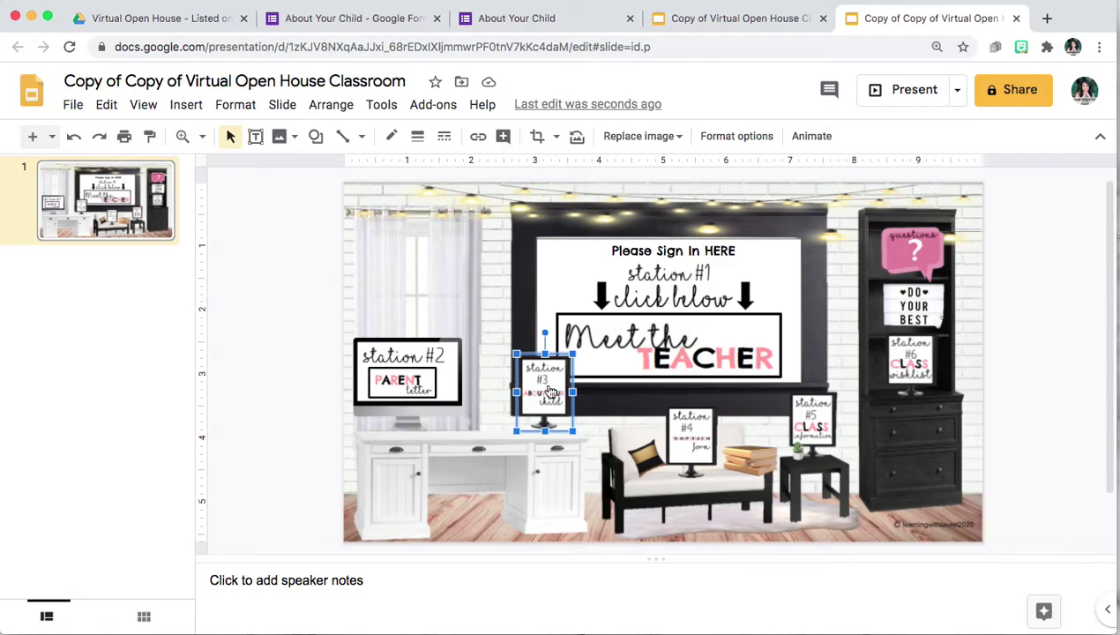
right_click(548, 390)
click(539, 381)
right_click(544, 386)
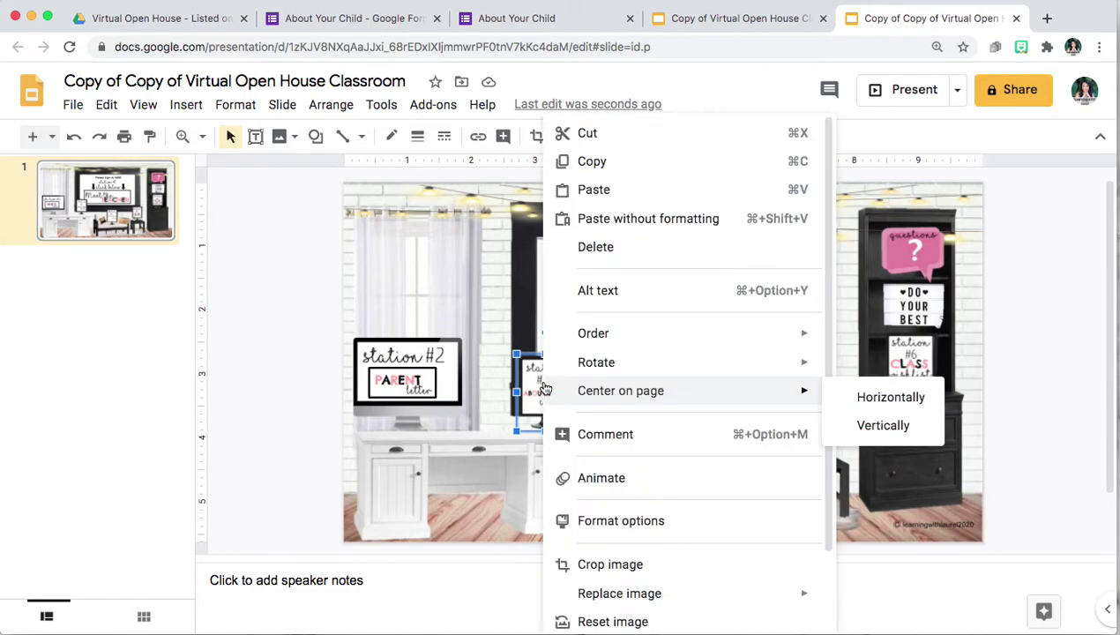
click(536, 384)
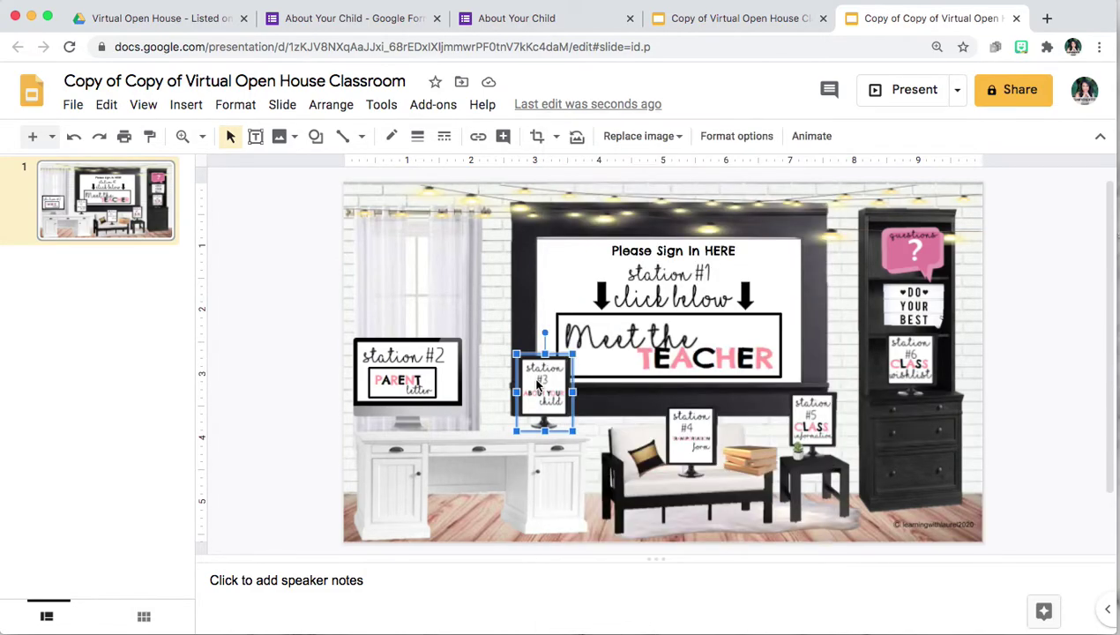
click(479, 138)
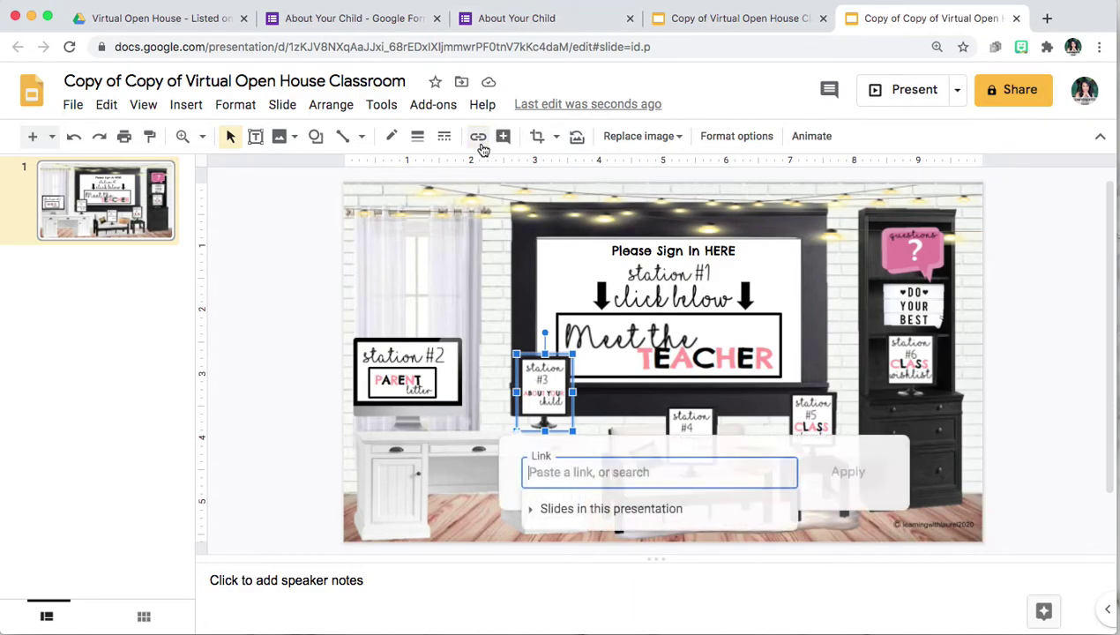
right_click(557, 476)
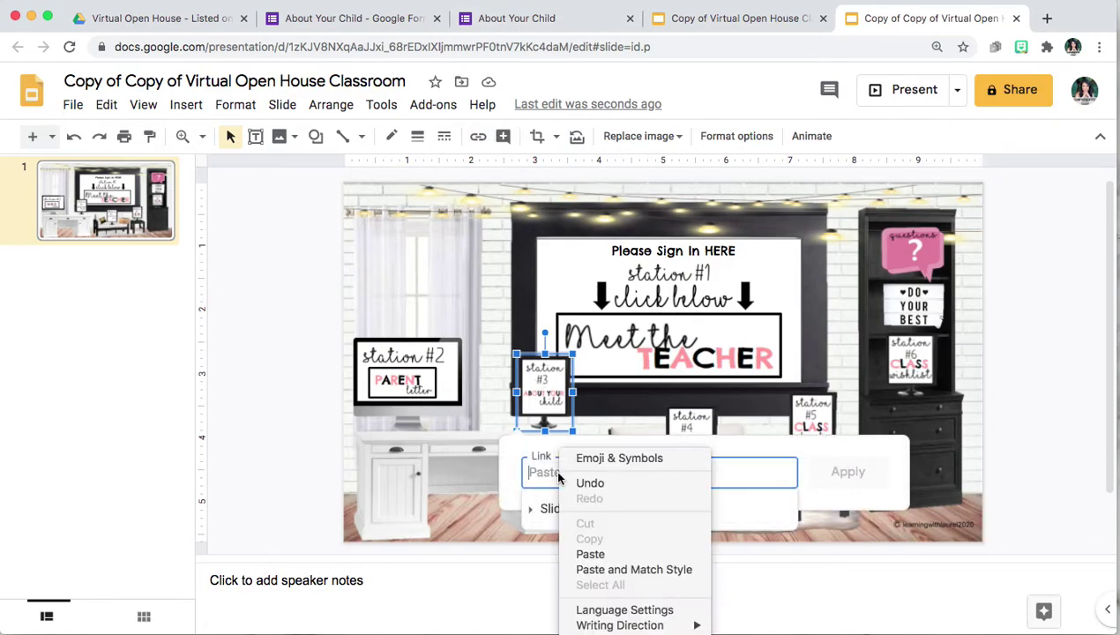
click(617, 553)
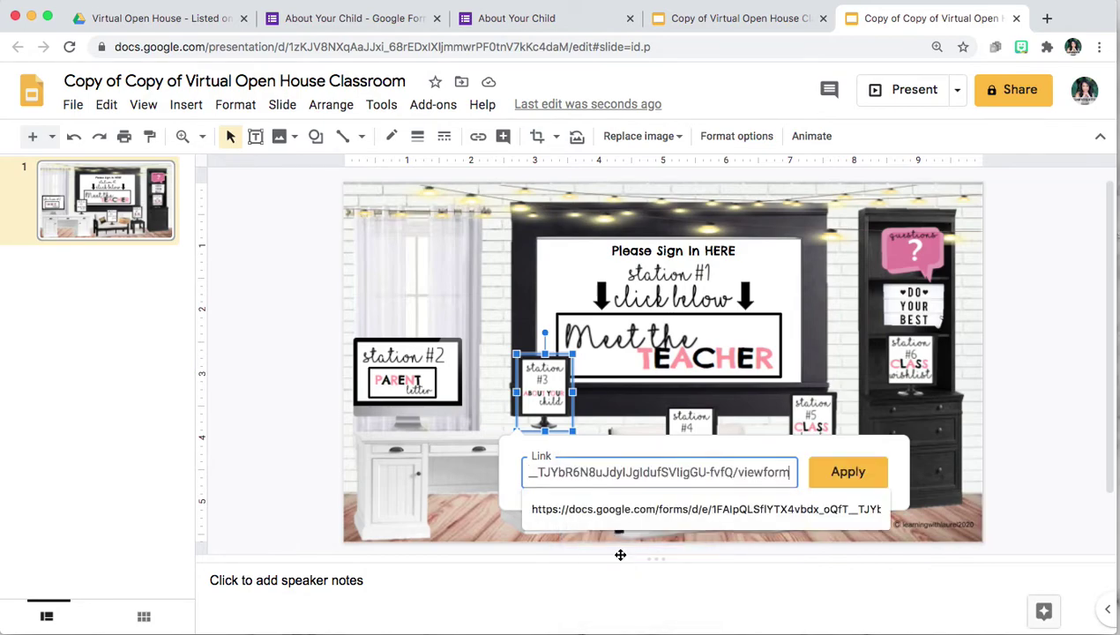
click(847, 472)
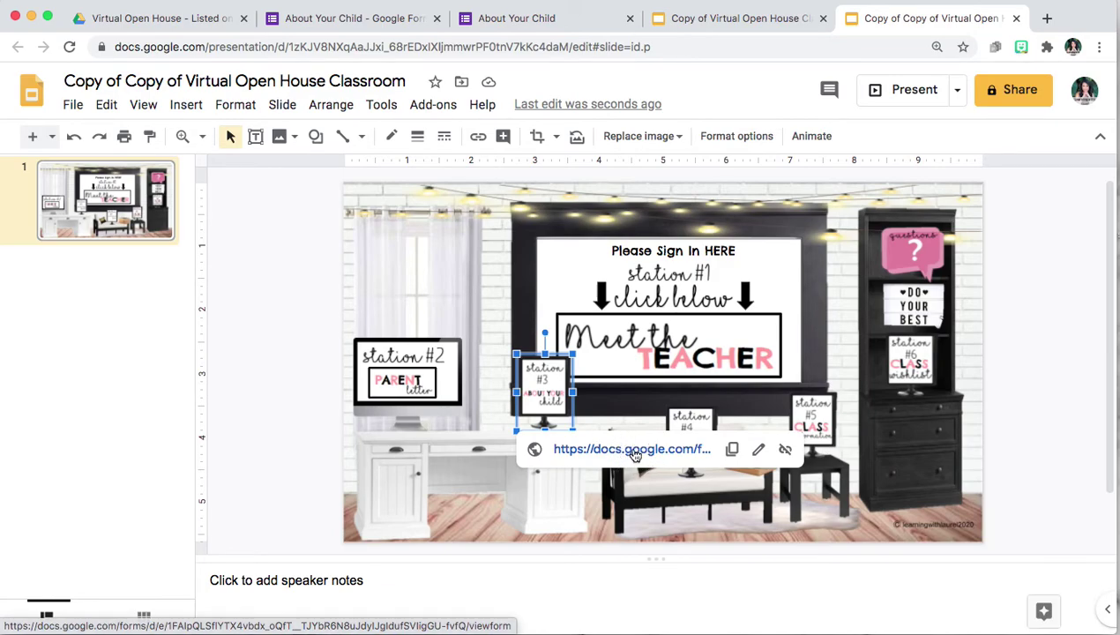
click(1061, 365)
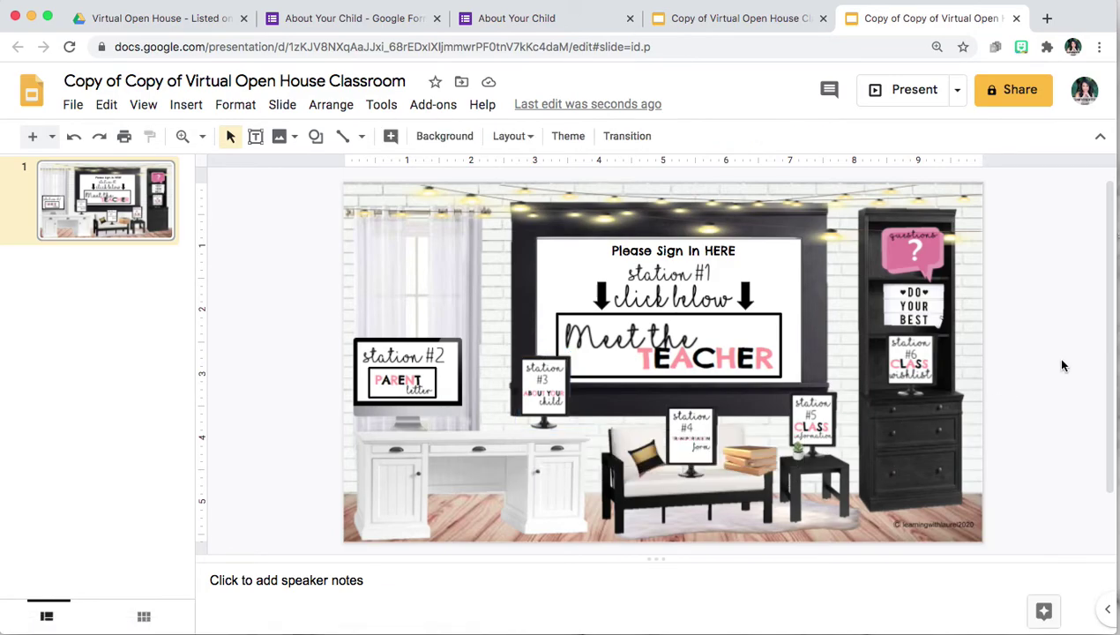
Step: Check the links attached to the "Meet the Teacher" image and the station #3 sign on the slide
click(695, 336)
click(534, 382)
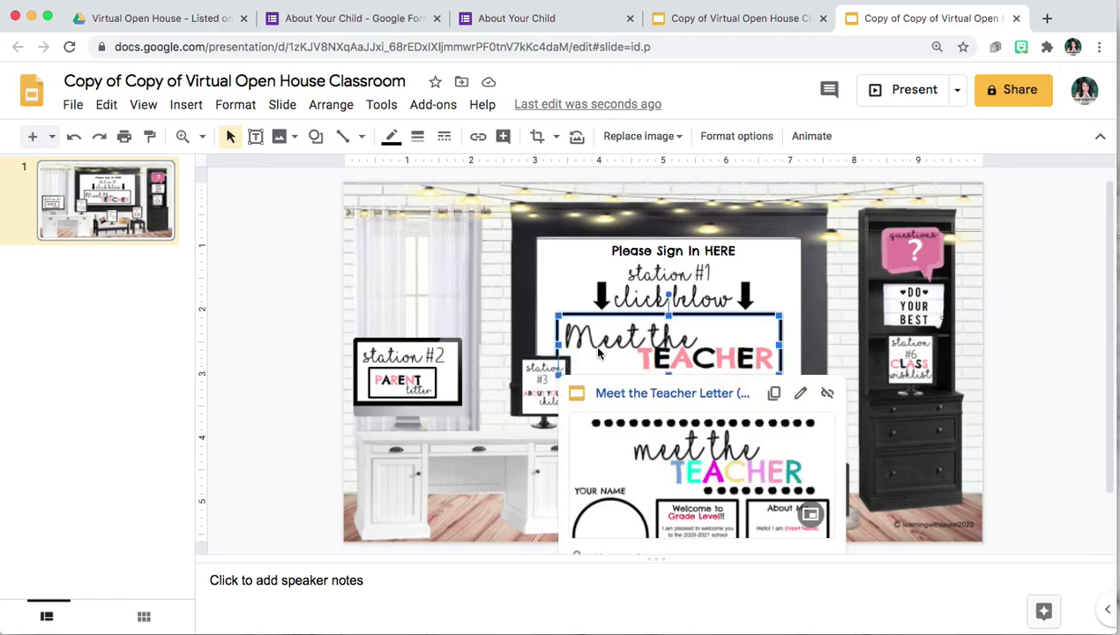
click(304, 319)
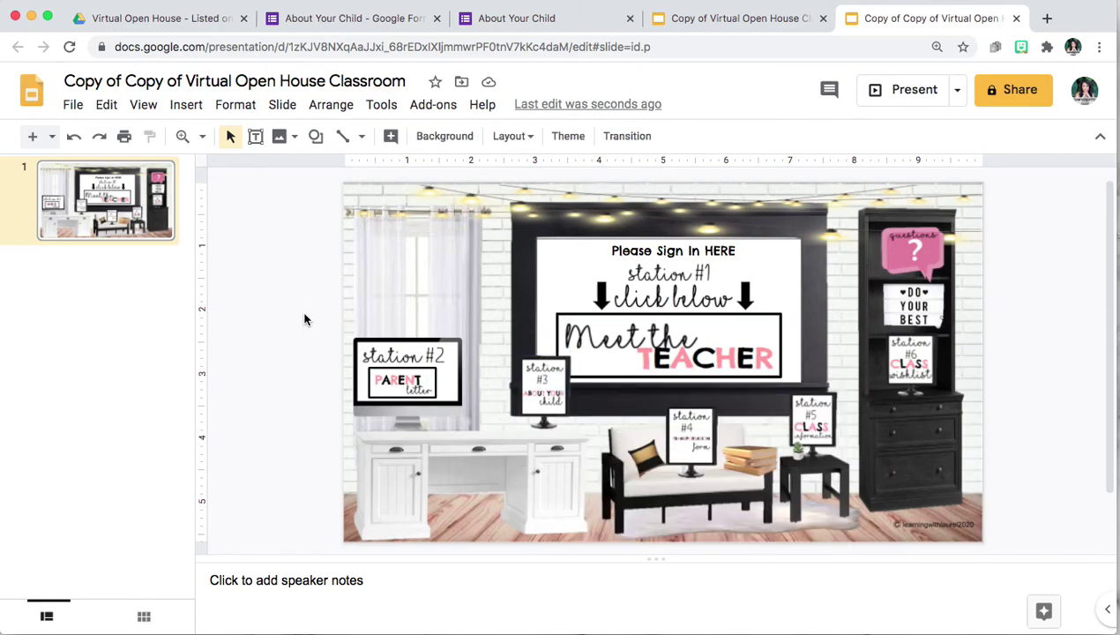